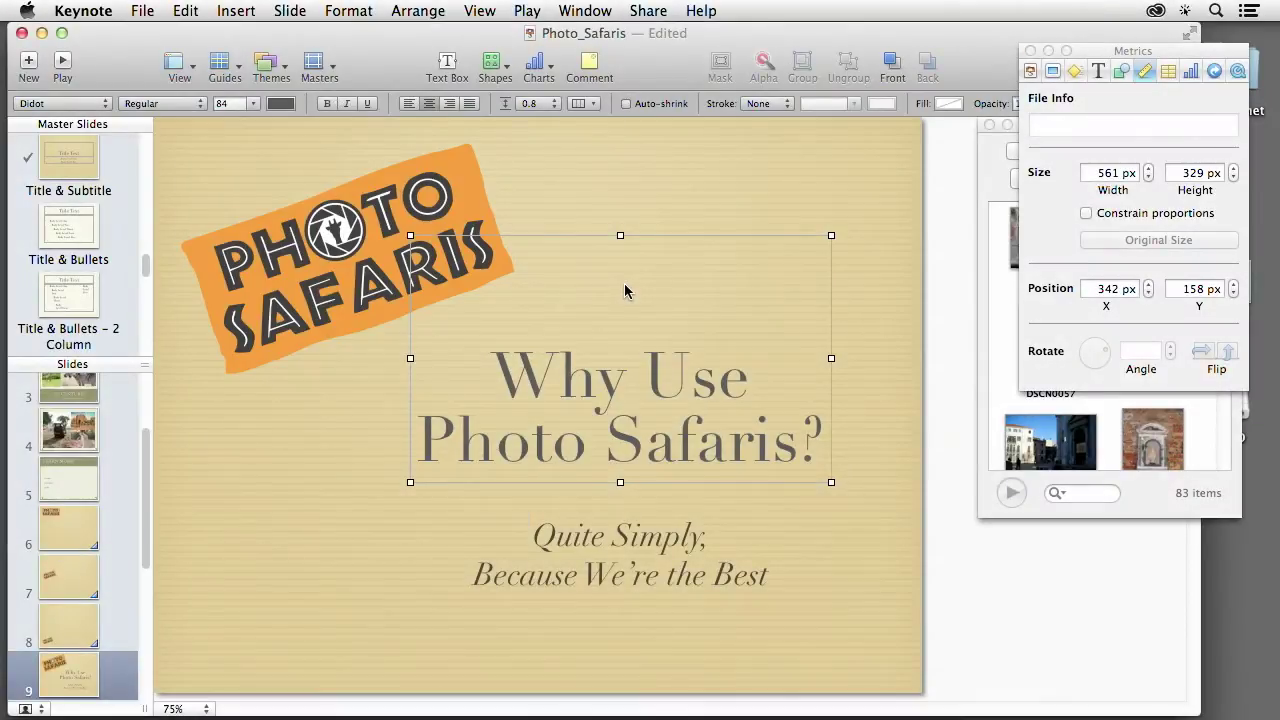
Clear slide 15 by deleting its title text placeholder and the bike path photo
left_click(653, 202)
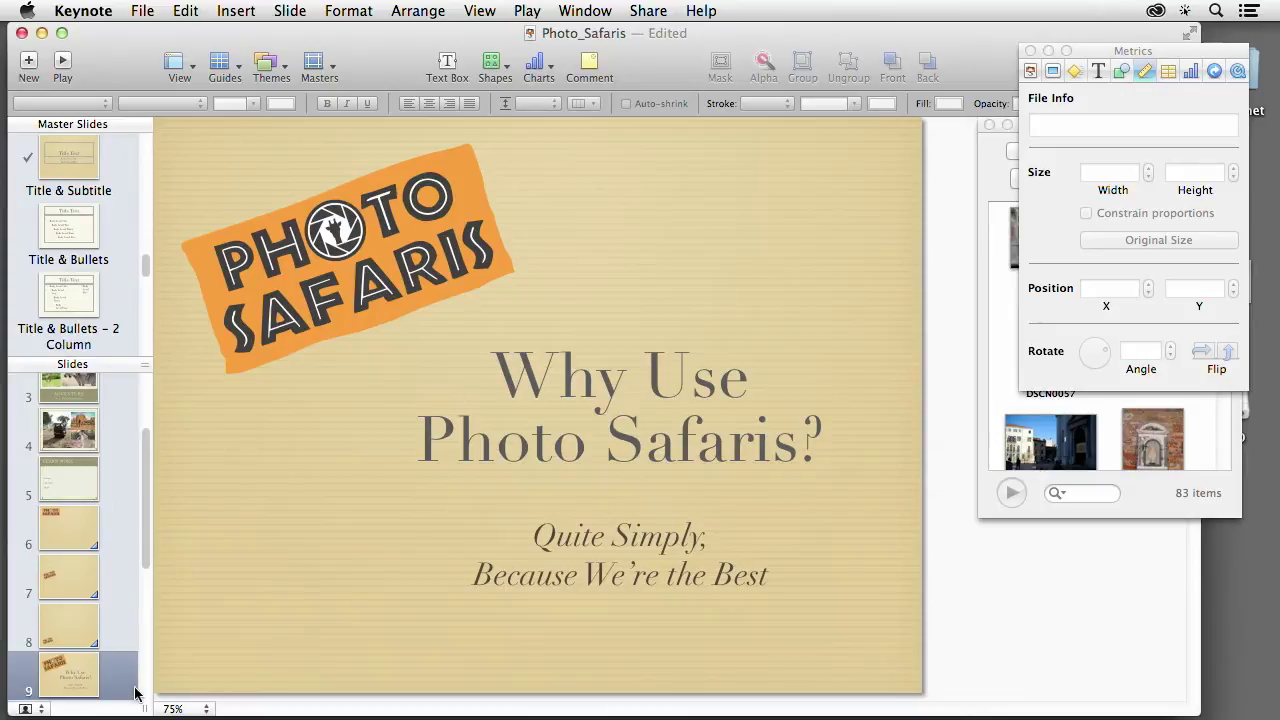
scroll(143, 552, "down", 6)
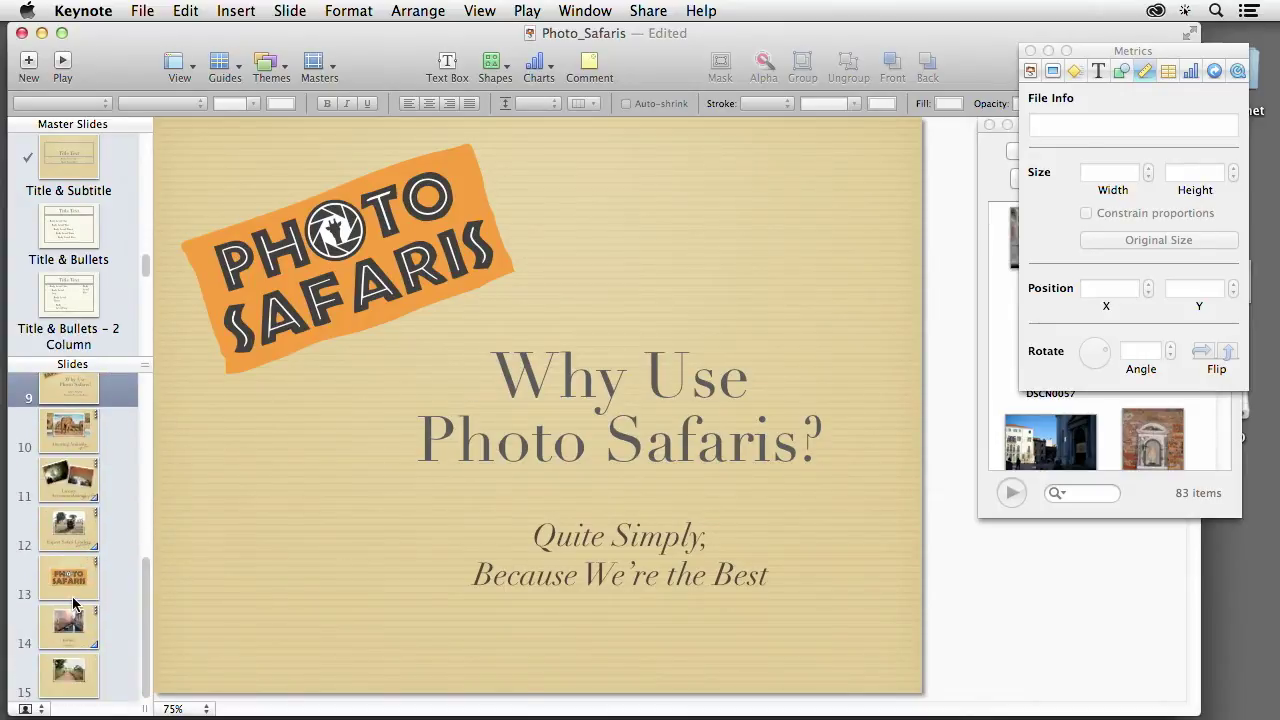
left_click(90, 686)
left_click(405, 546)
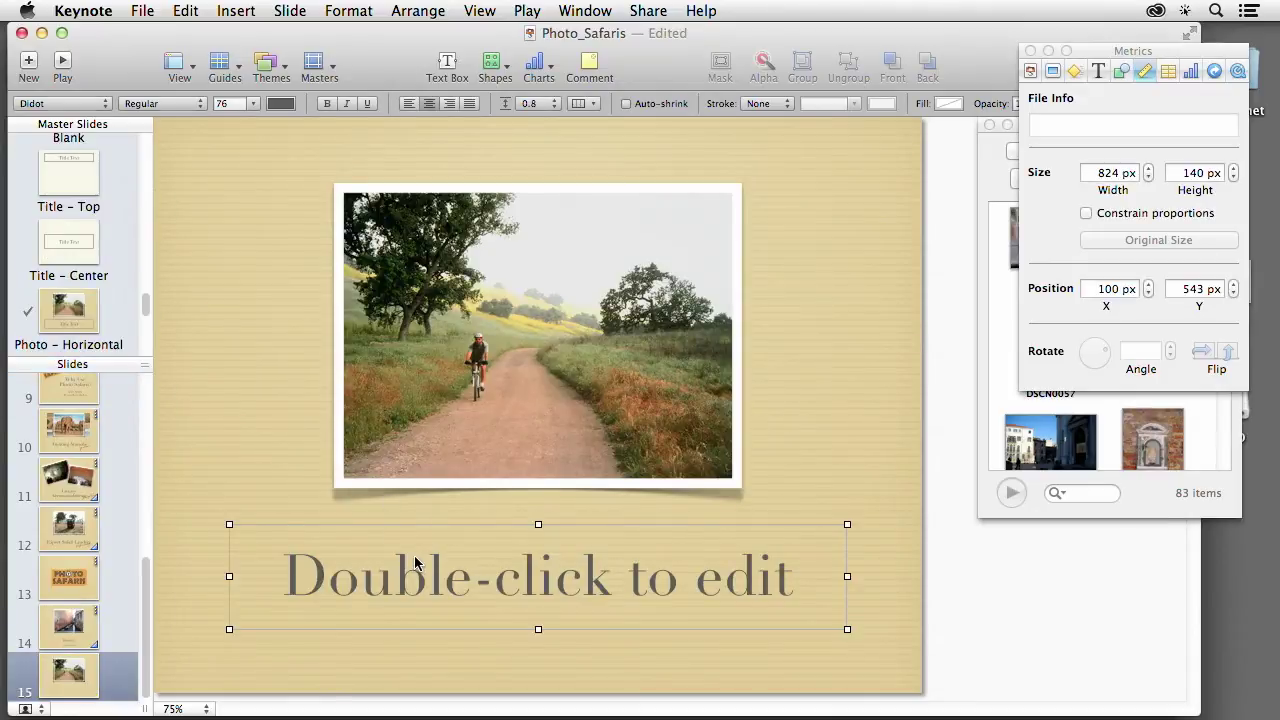
key("Delete")
left_click(441, 426)
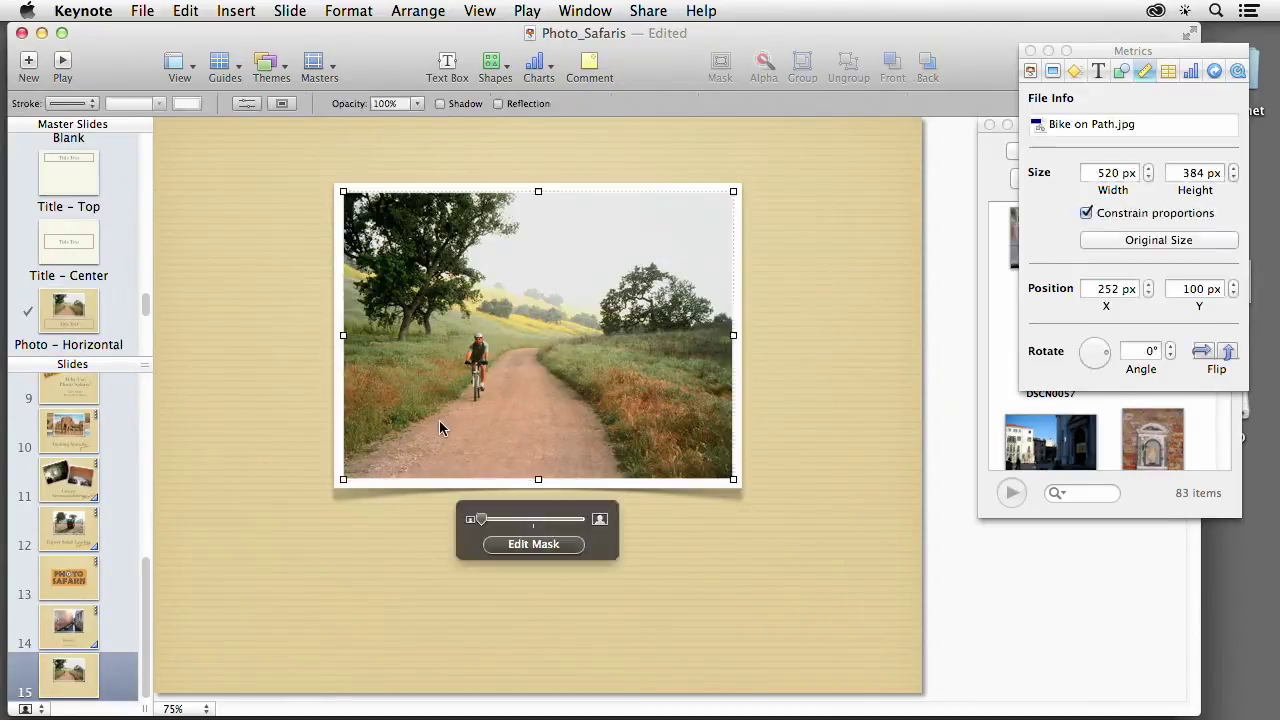
key("Delete")
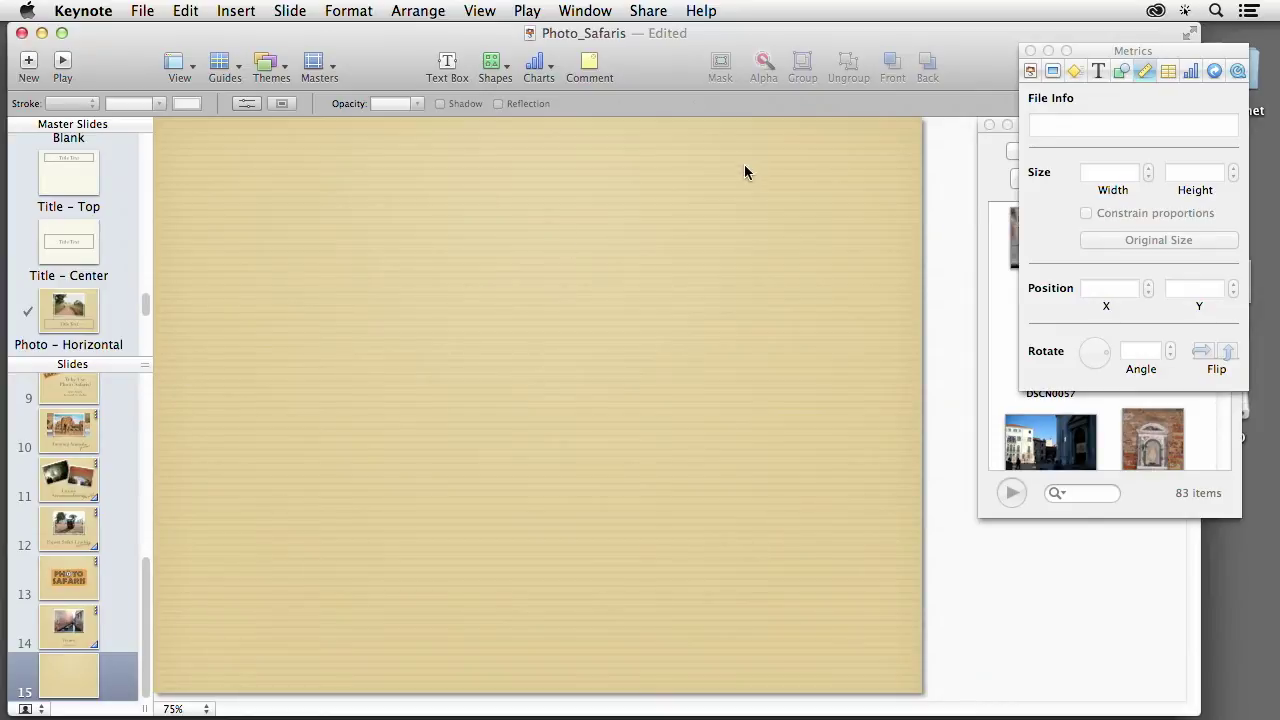
Insert a circle shape about 62 px wide near the upper-left corner of the empty slide
left_click(497, 66)
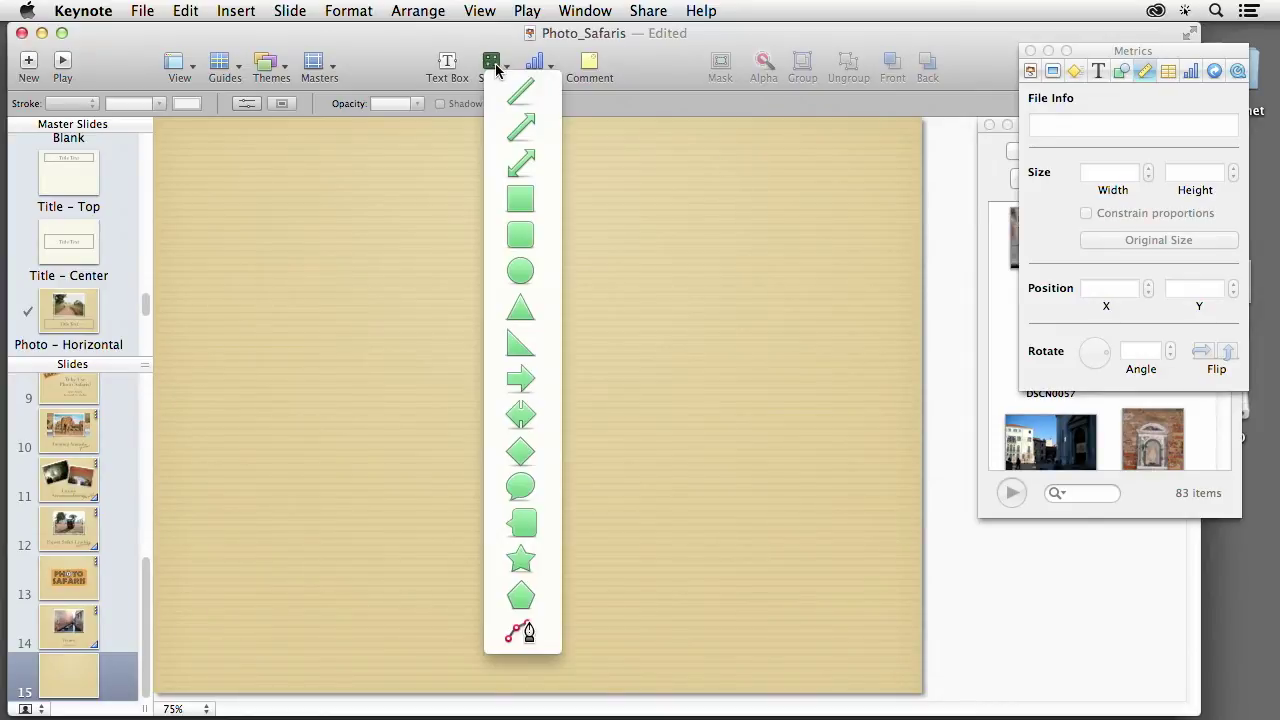
left_click(537, 278)
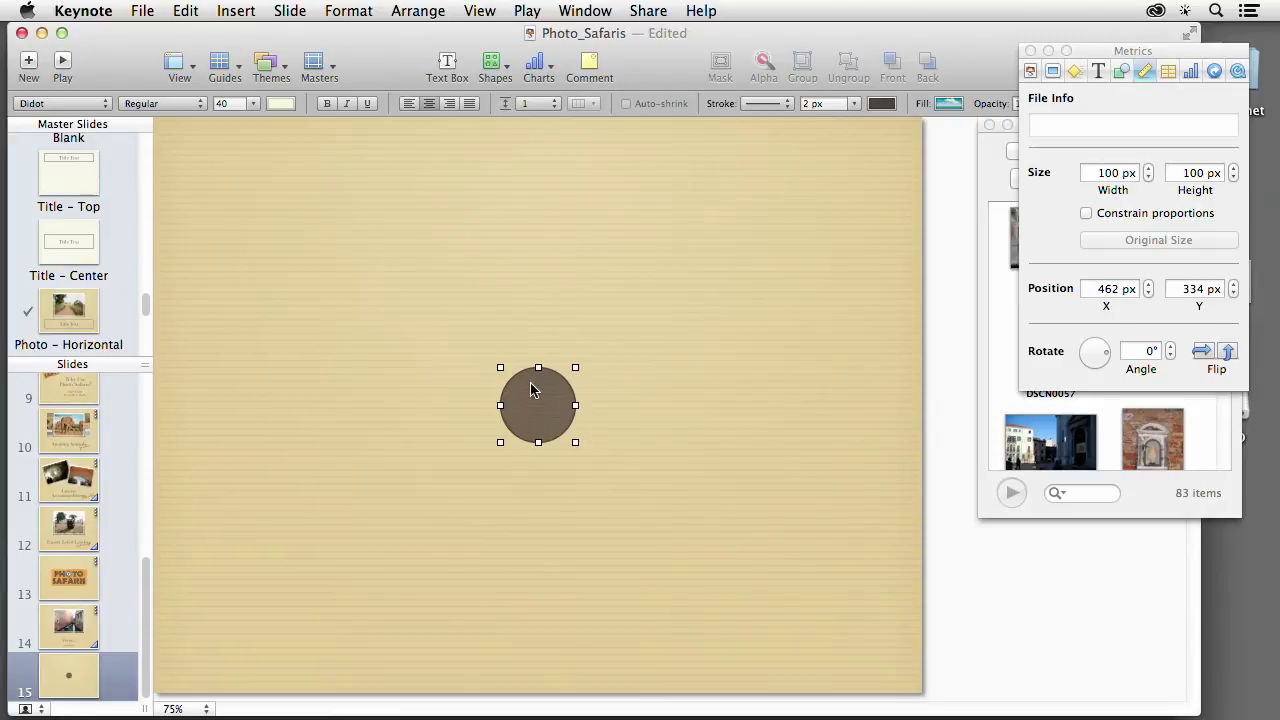
left_click_drag(533, 395, 262, 241)
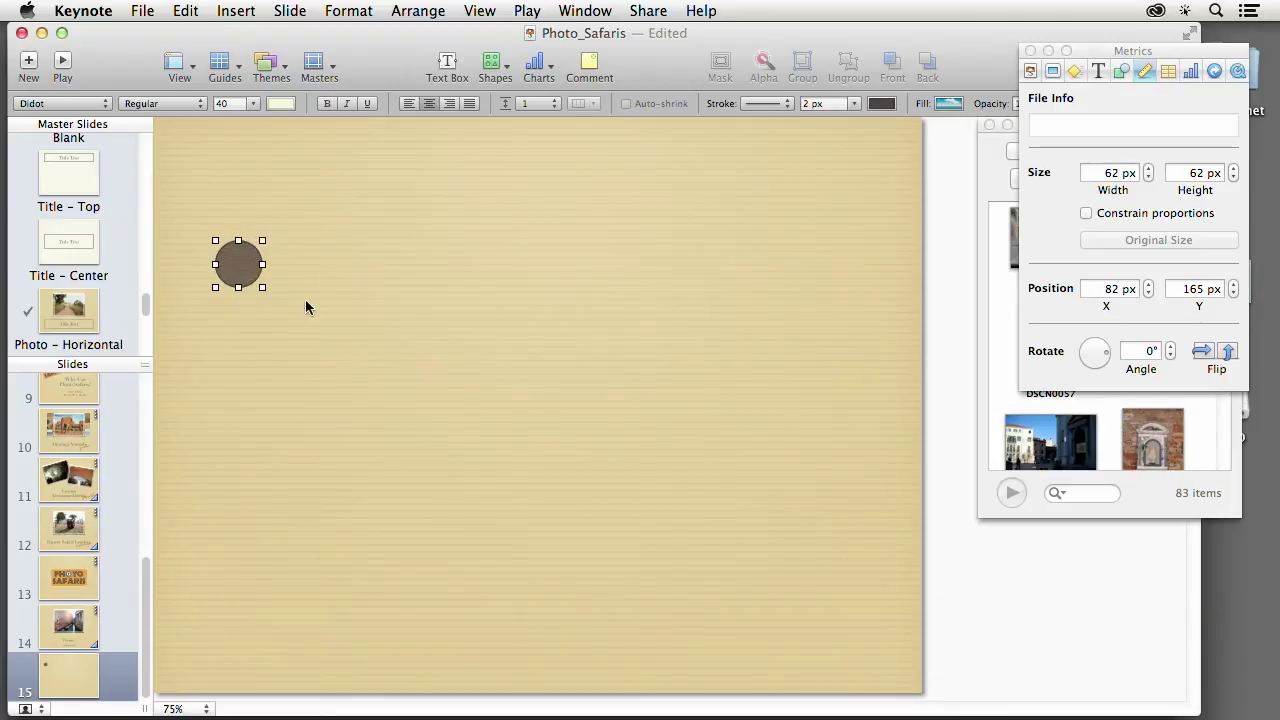
Change the circle's fill from an image to a solid Tangerine color
left_click(1119, 70)
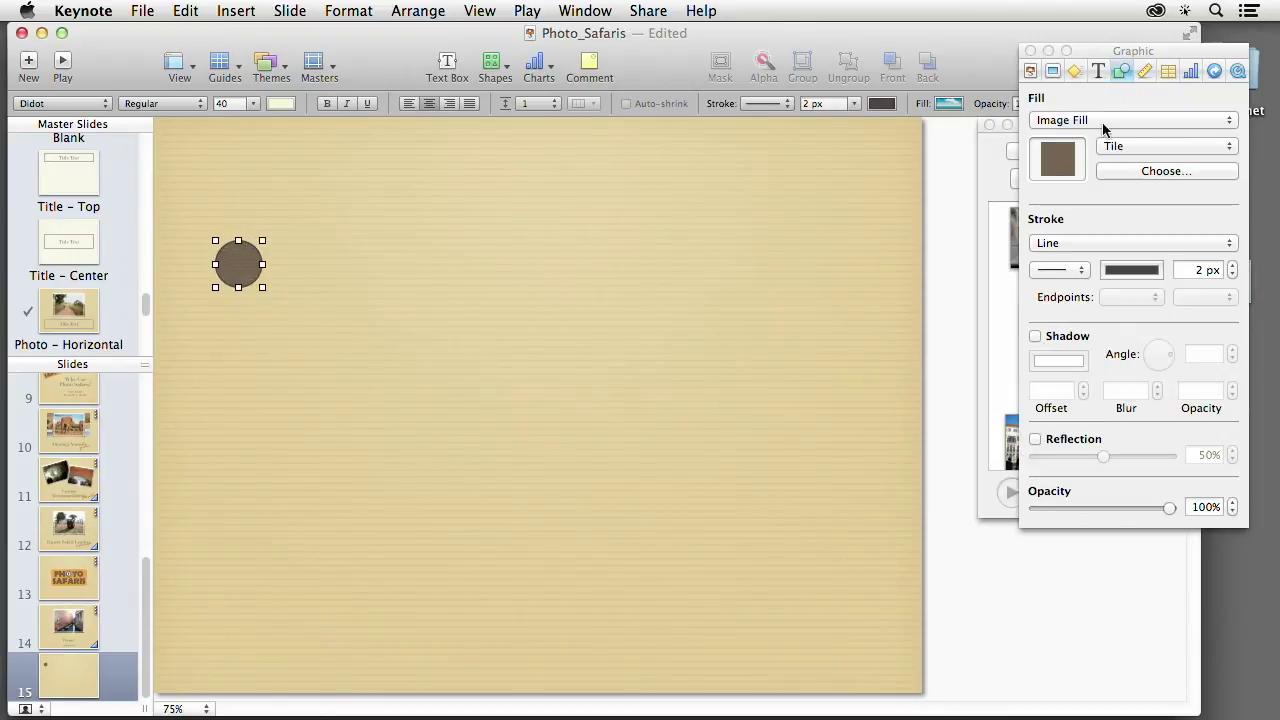
left_click(1114, 118)
left_click(1098, 72)
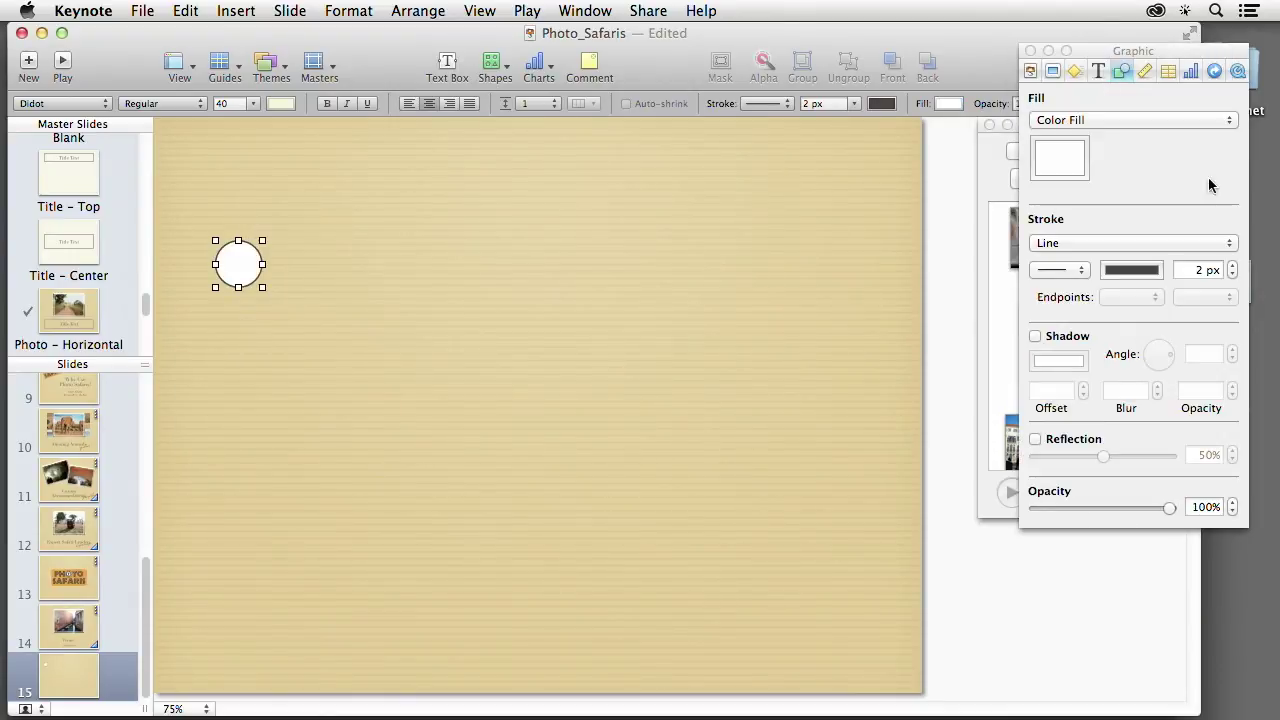
left_click(1093, 125)
left_click(984, 128)
left_click(1058, 165)
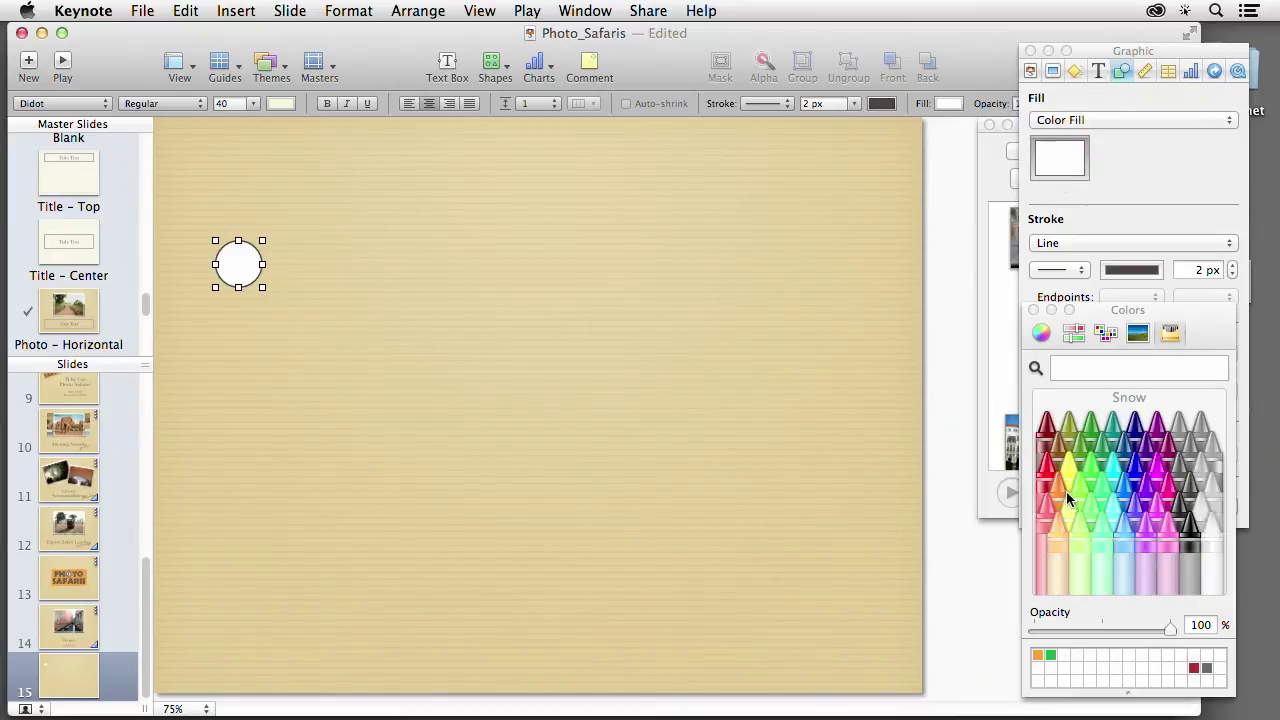
left_click(1066, 494)
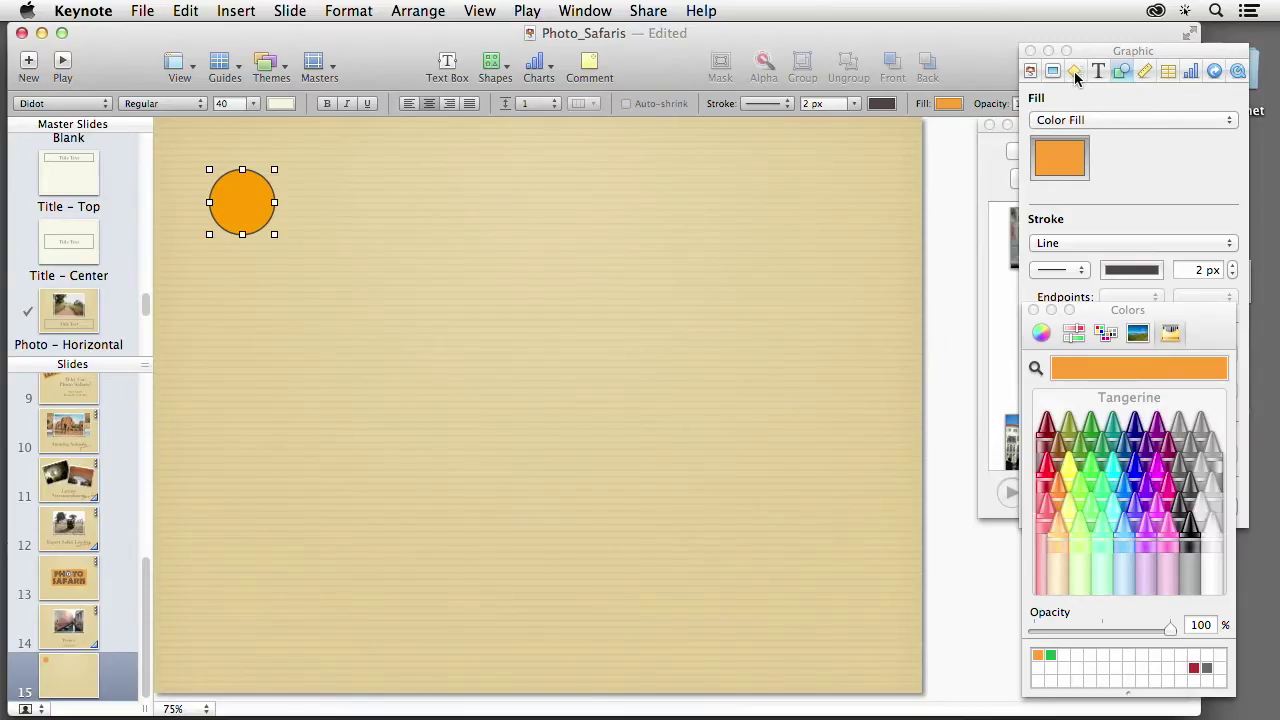
Add a Move action to the circle and place its end point slightly below and left of the slide's center
left_click(1075, 72)
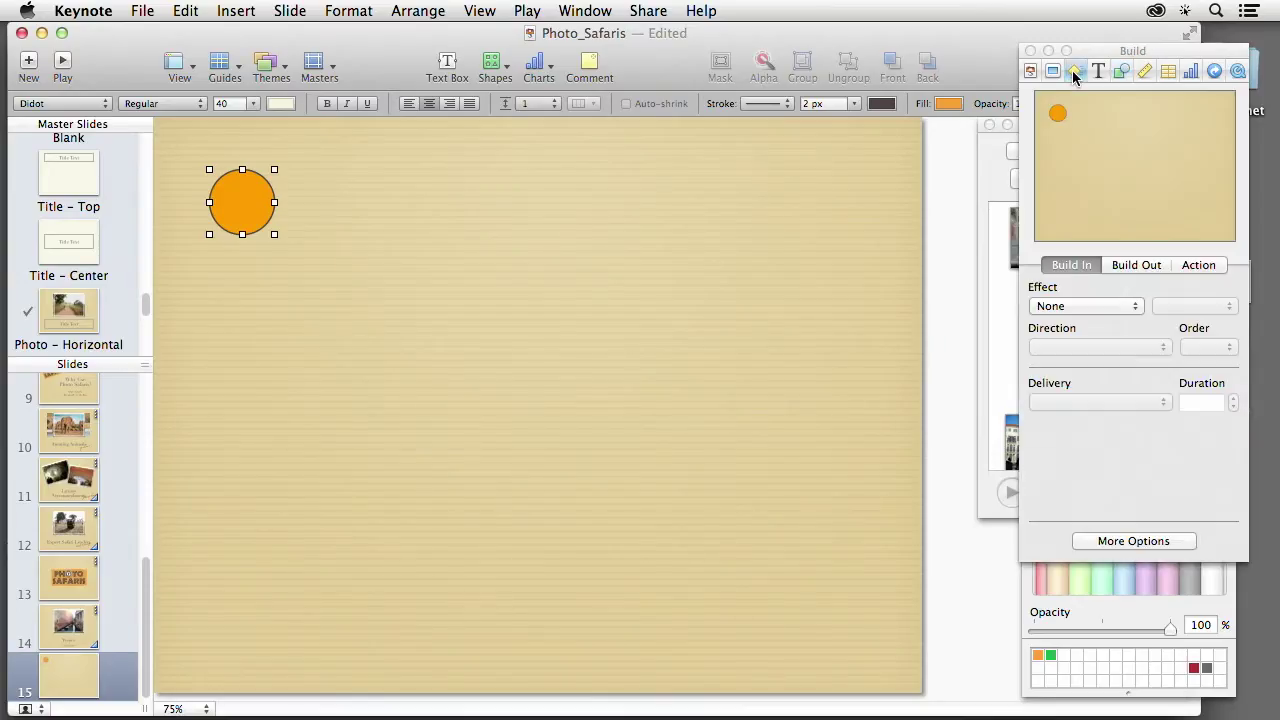
left_click(1216, 265)
left_click(1150, 306)
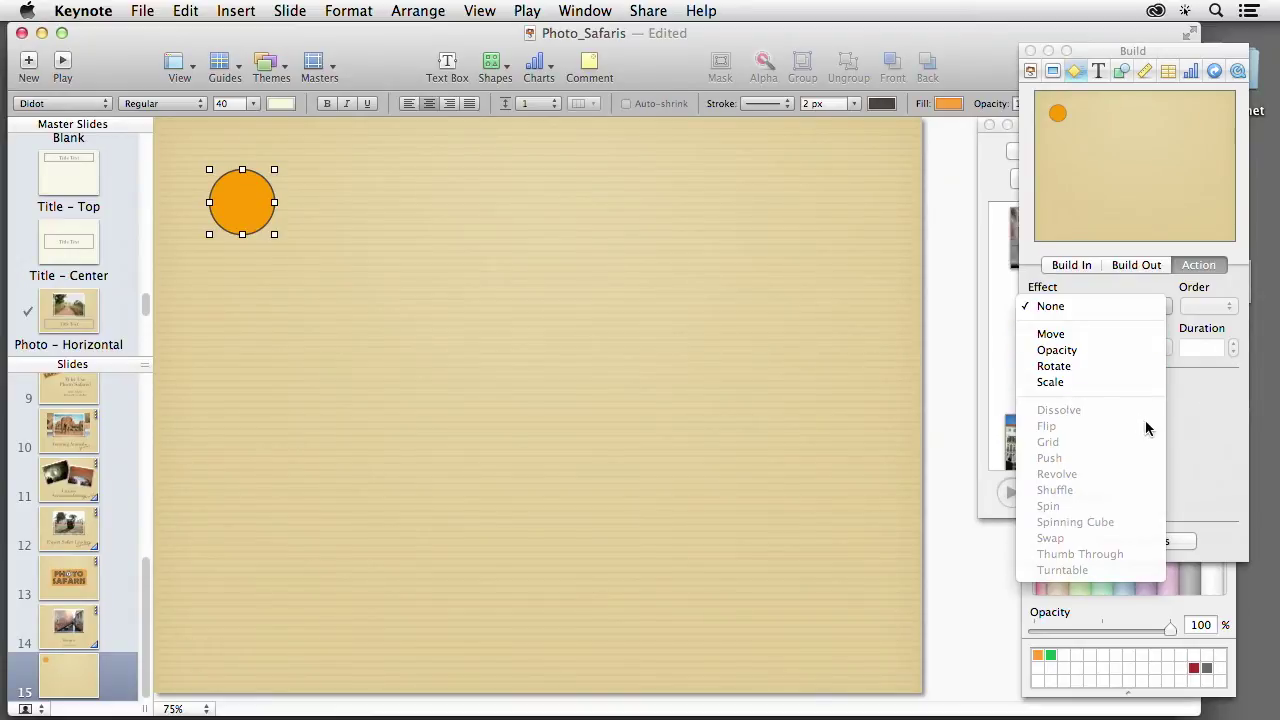
left_click(1085, 337)
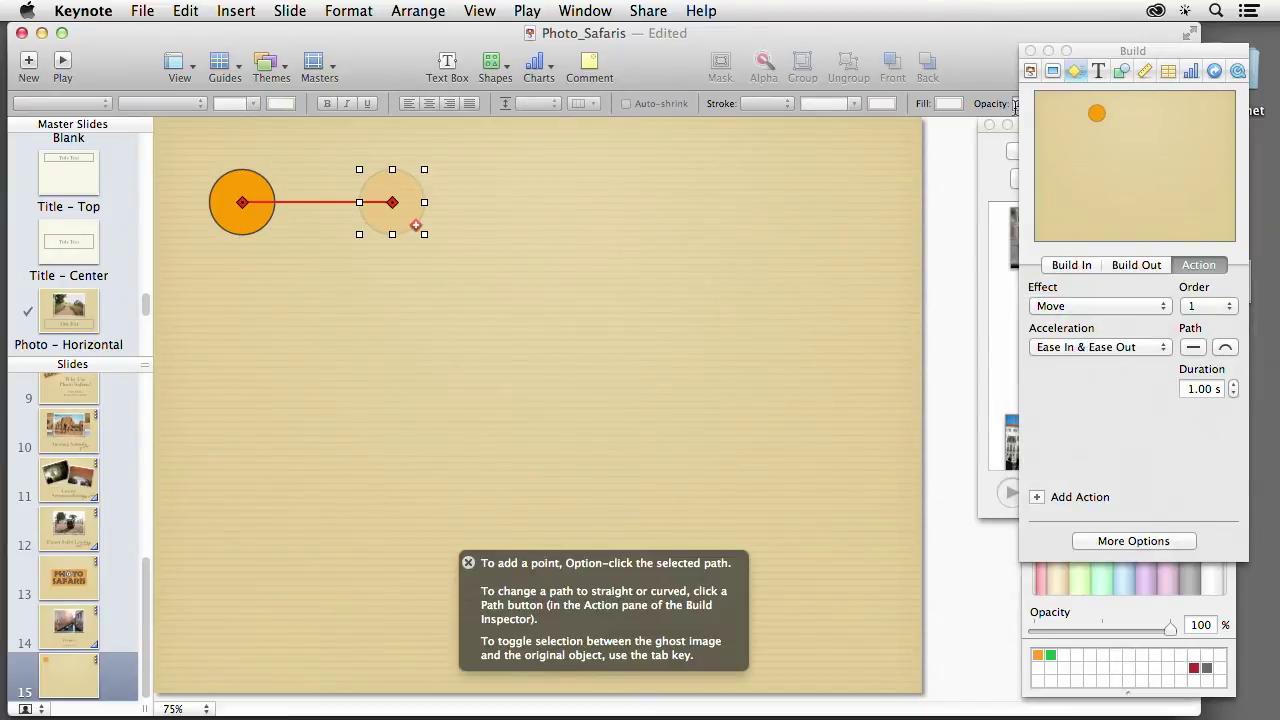
left_click(468, 564)
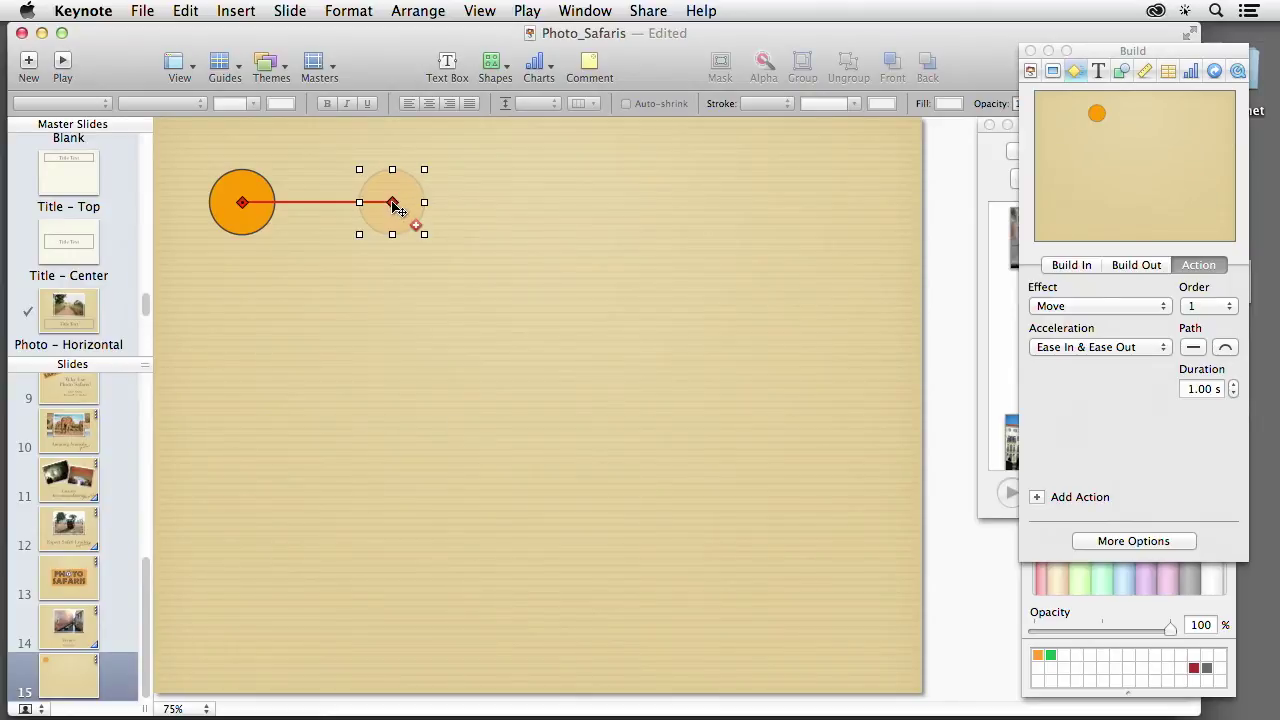
left_click_drag(393, 203, 810, 588)
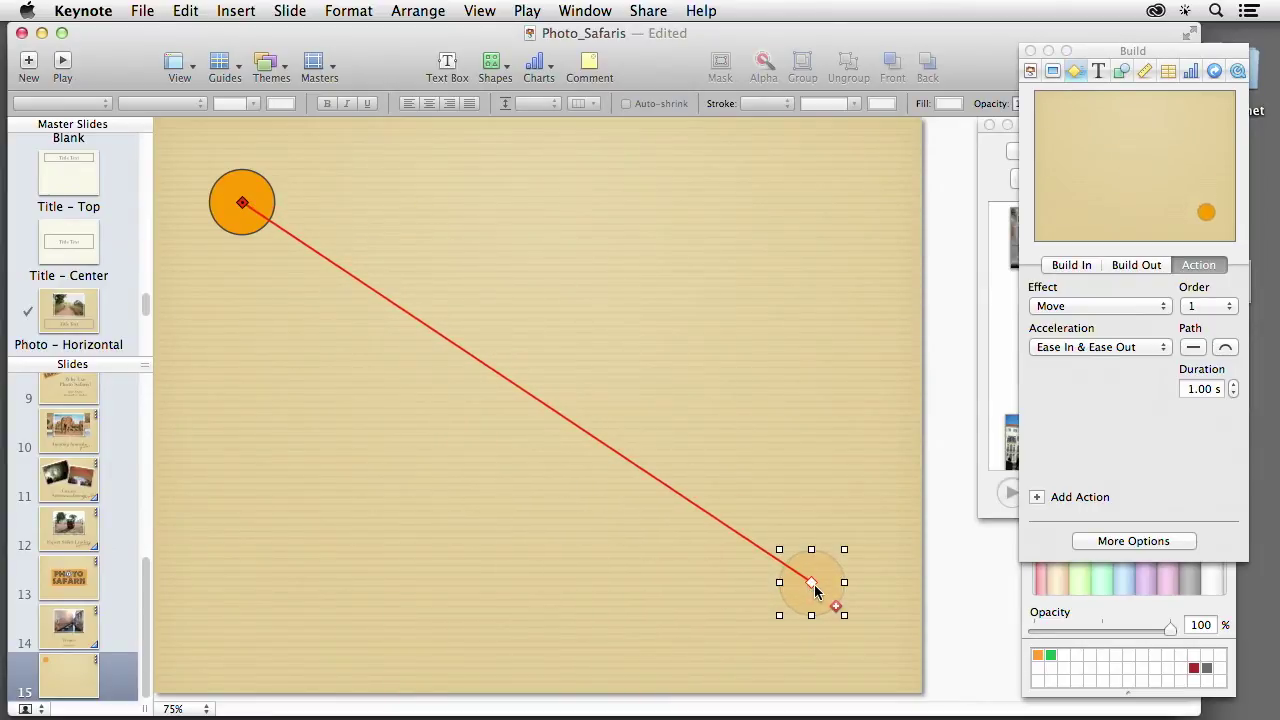
left_click_drag(815, 589, 483, 455)
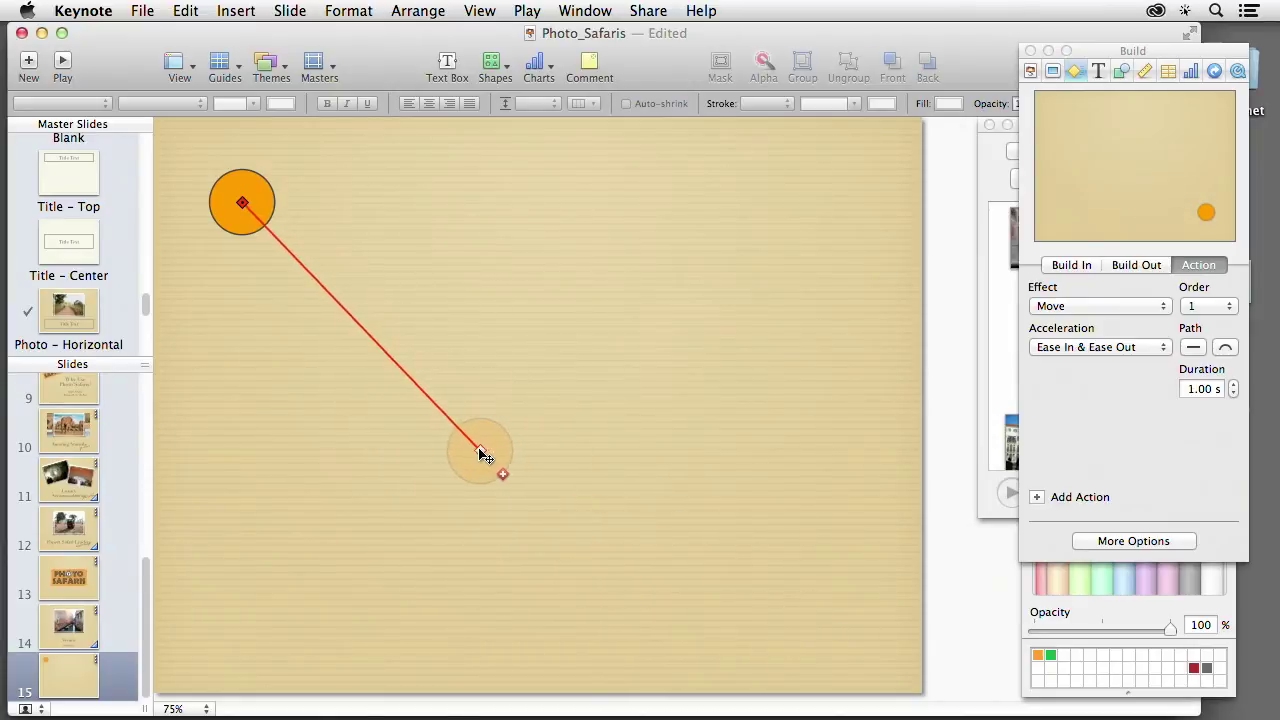
left_click_drag(483, 455, 483, 456)
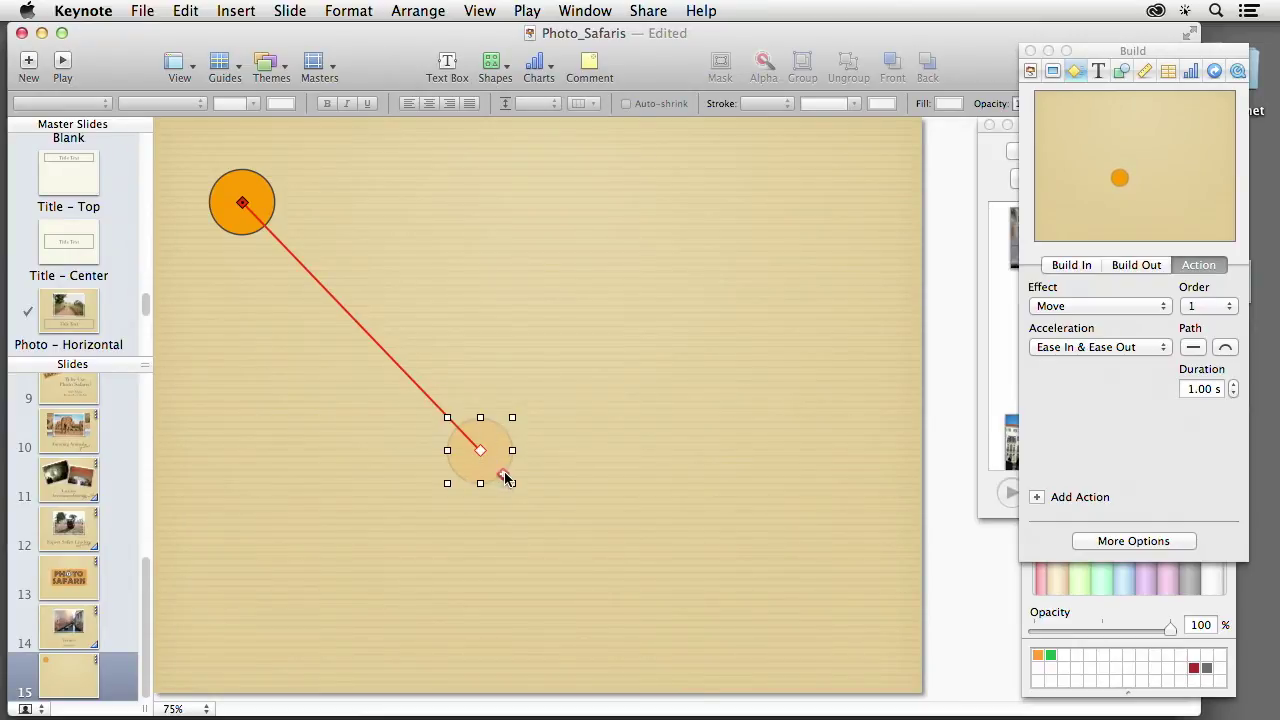
Add two more Move actions, taking the circle to the slide's upper right and from there to its lower-right corner
left_click(503, 475)
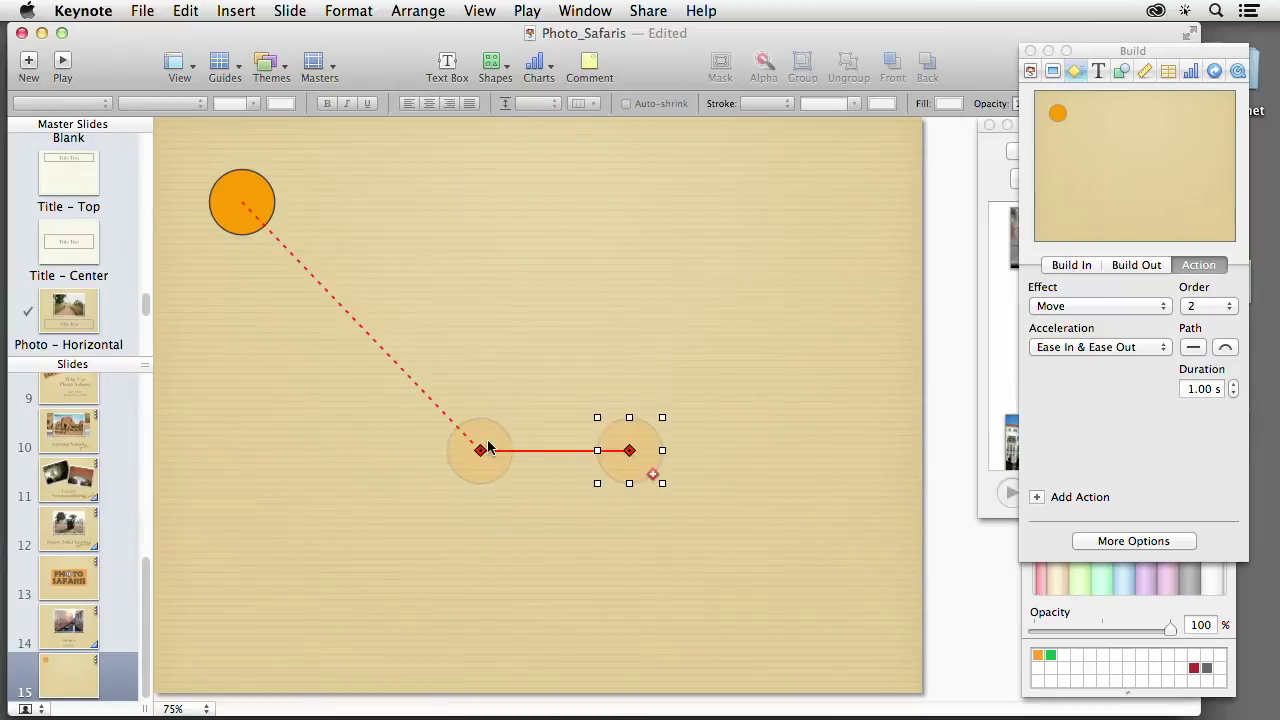
mouse_move(631, 451)
left_mouse_down()
mouse_move(760, 290)
mouse_move(687, 292)
left_mouse_up()
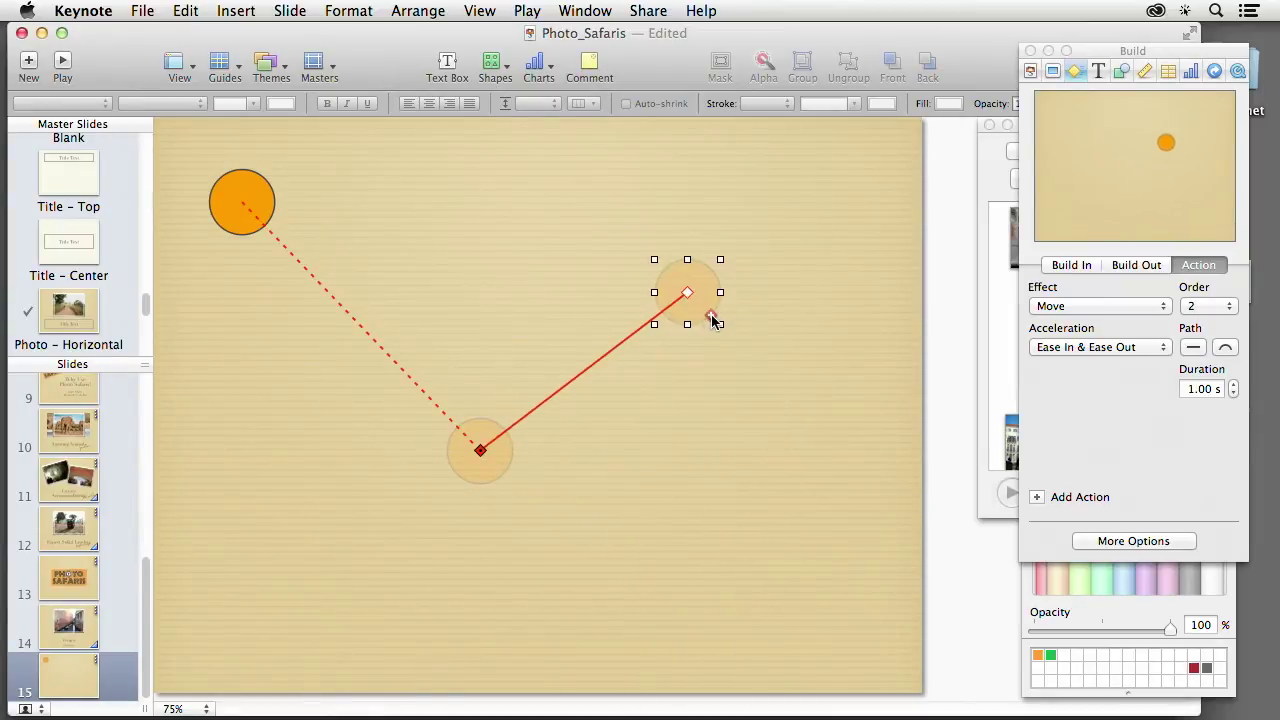
left_click(711, 316)
left_click_drag(840, 297, 821, 615)
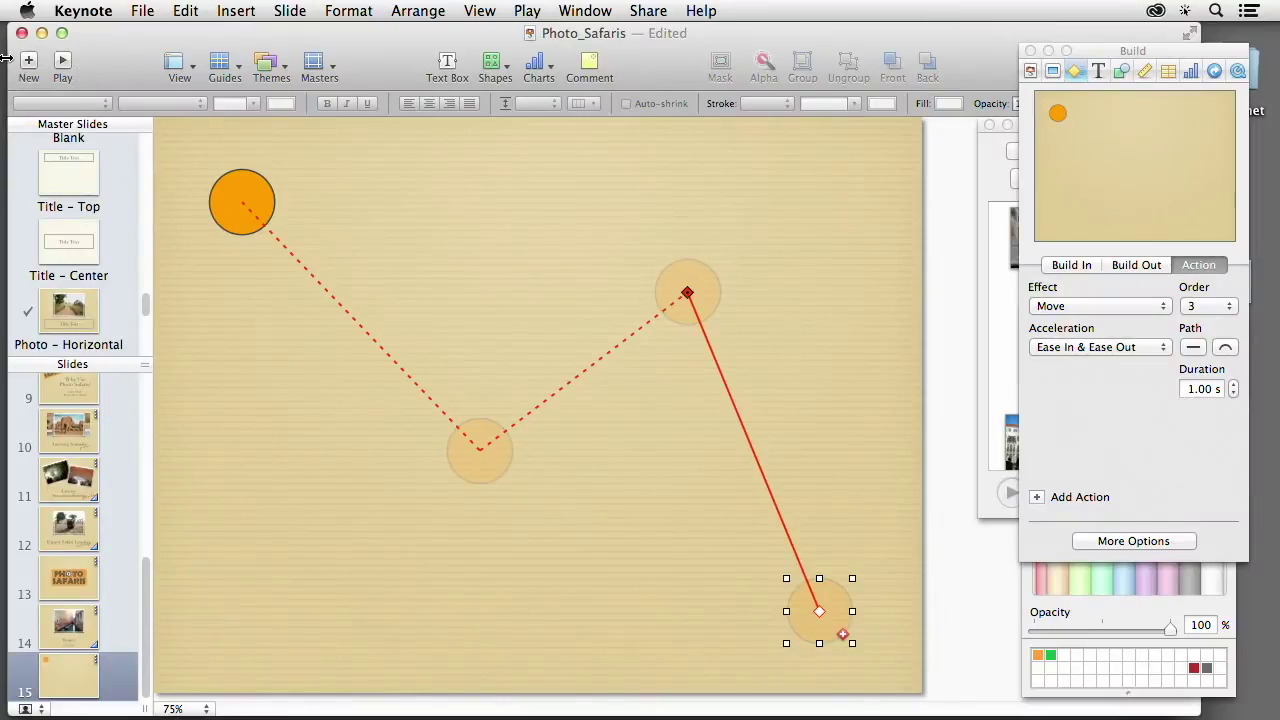
Set all three of the circle's Move builds to start automatically after the prior build
left_click(250, 197)
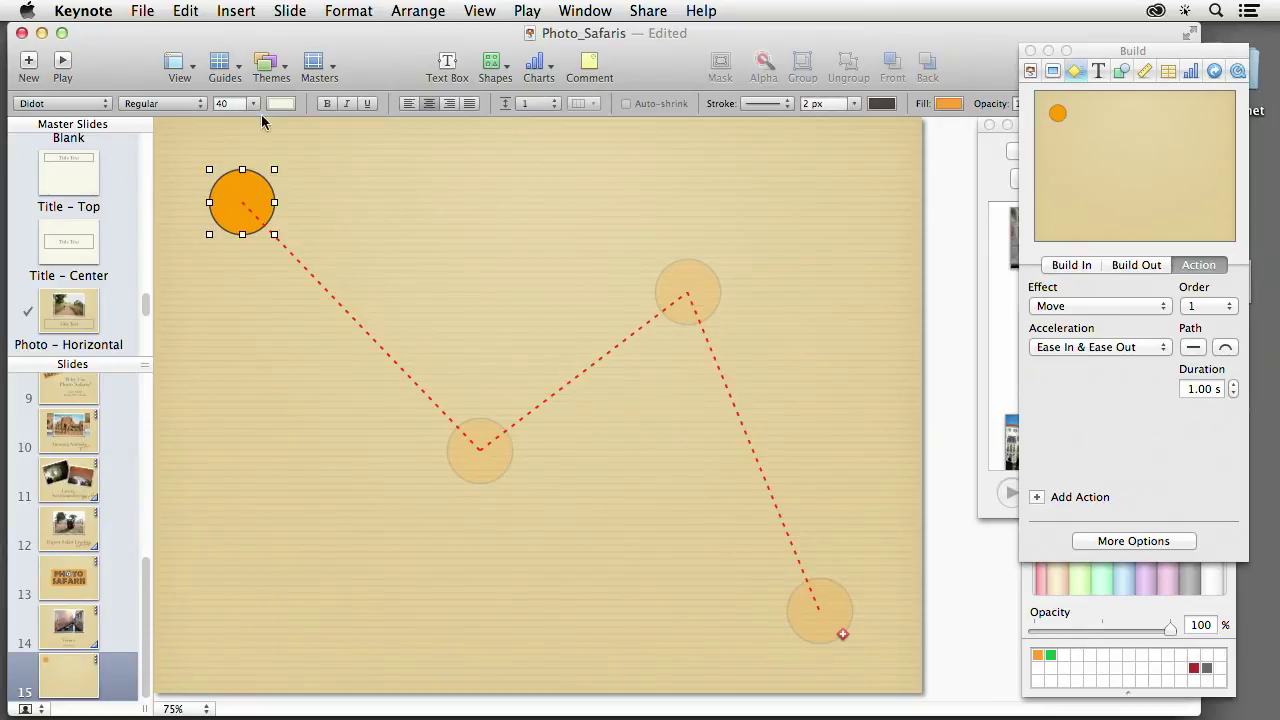
left_click(1138, 544)
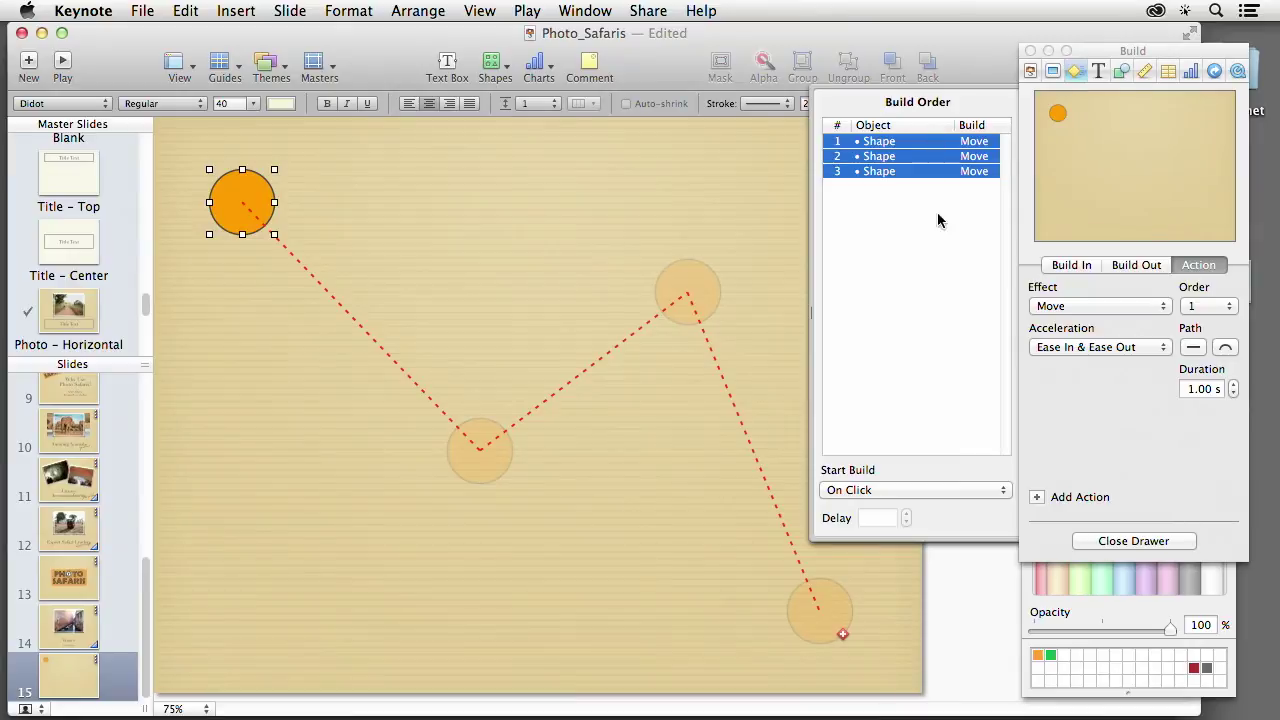
left_click(958, 492)
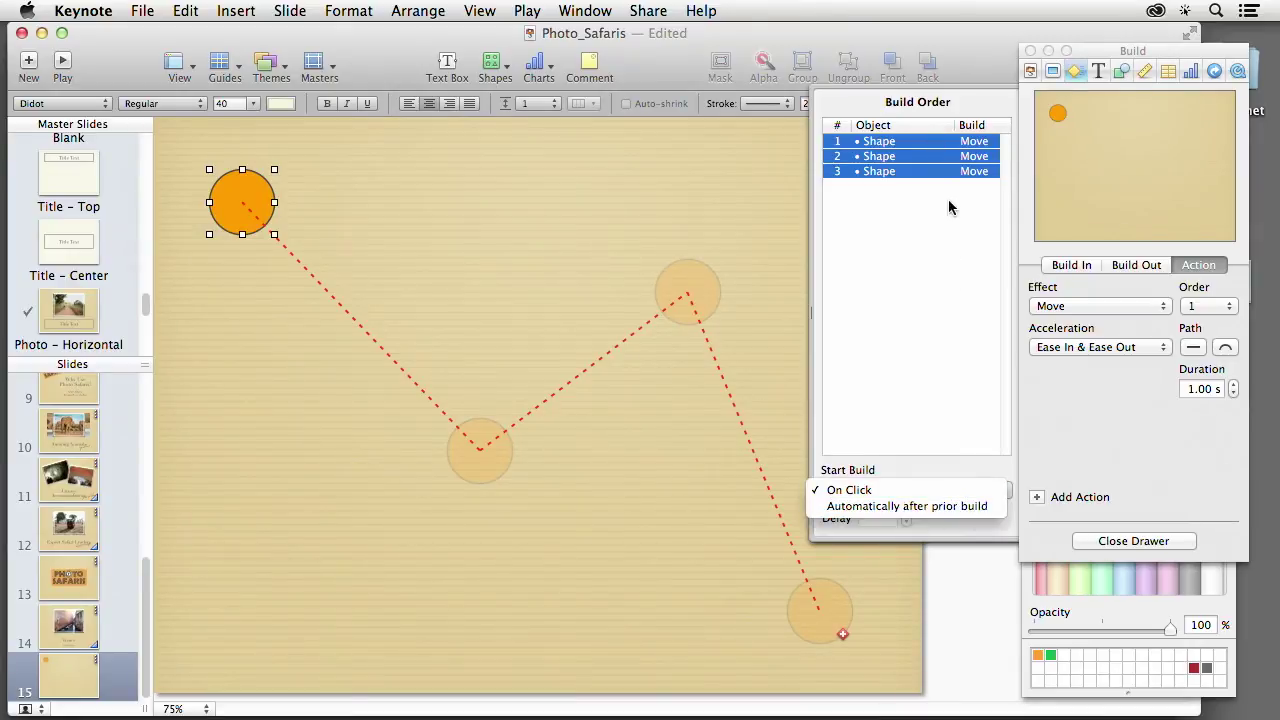
left_click(924, 510)
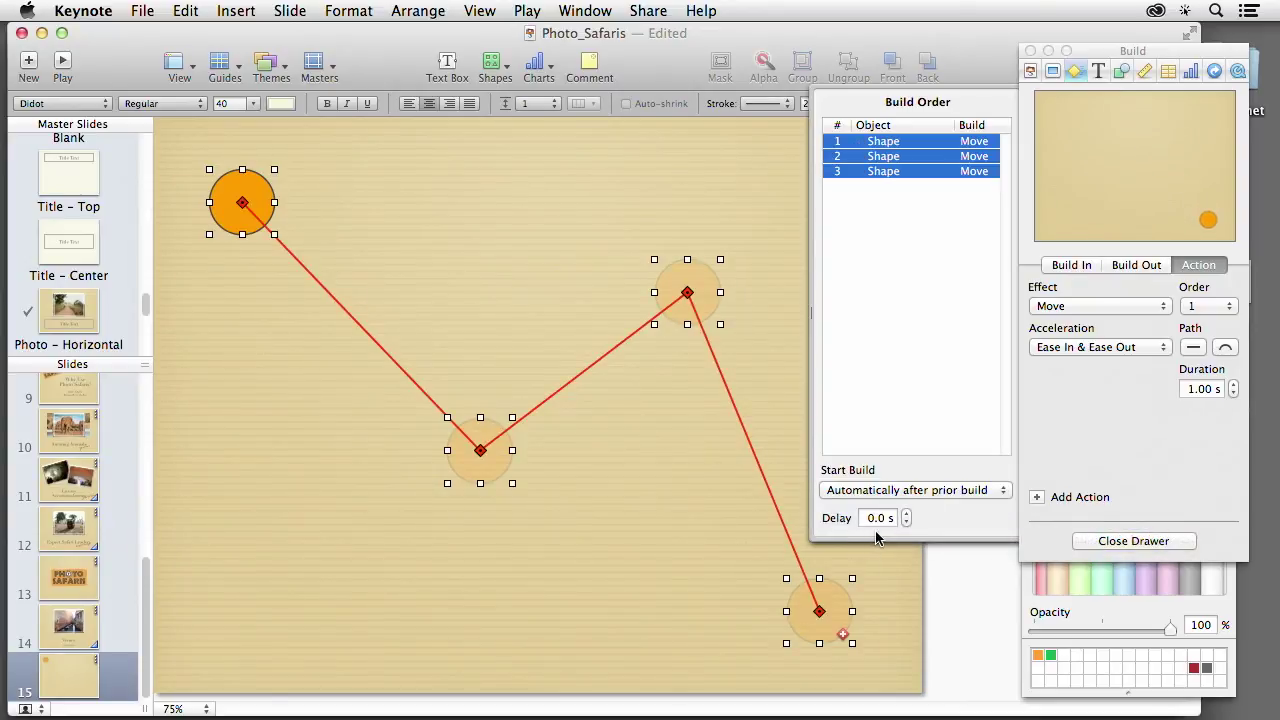
left_click(936, 221)
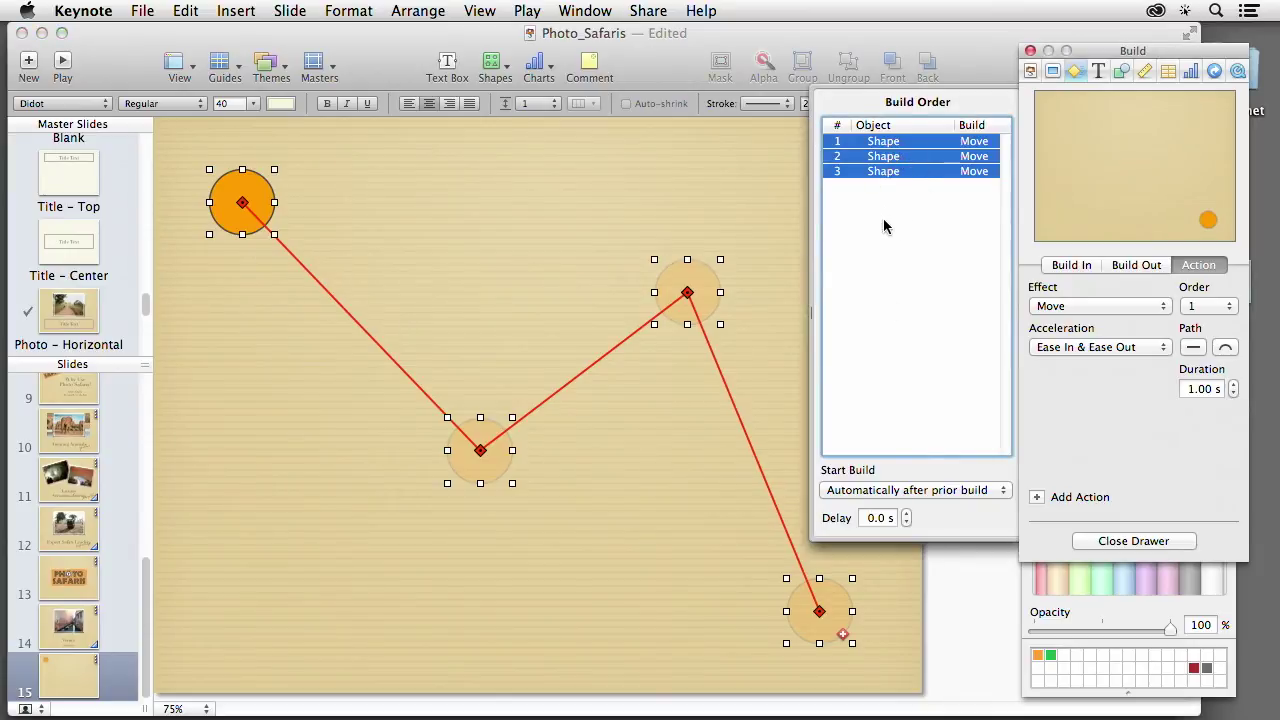
Set the third Move build's delay to 1.0 s and play the slide to preview the animation
left_click(884, 226)
left_click(885, 171)
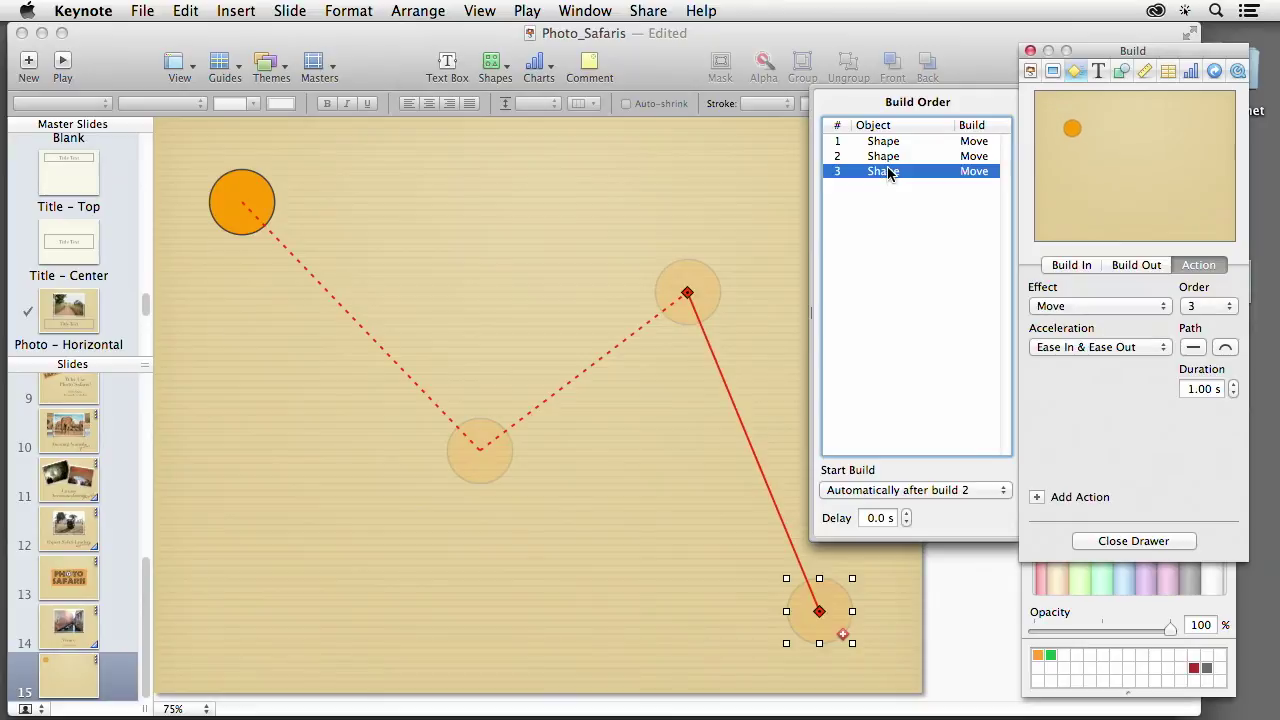
left_click(907, 513)
left_click(63, 63)
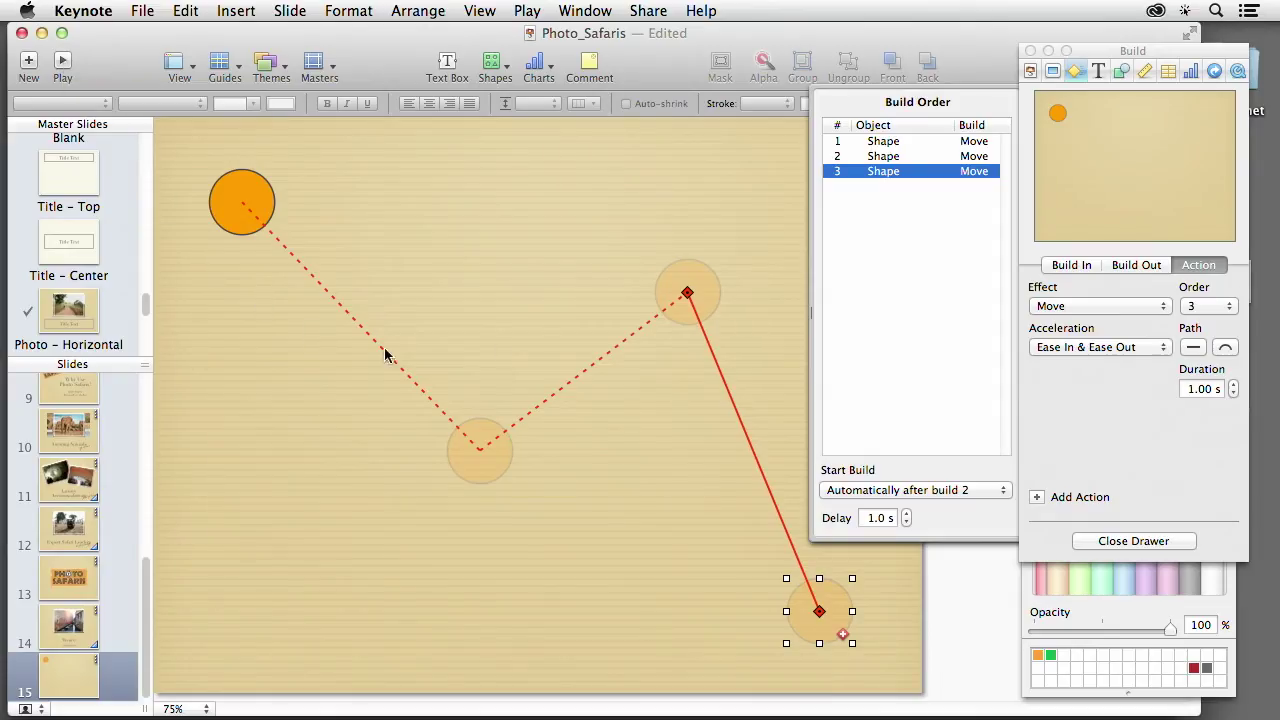
left_click(475, 345)
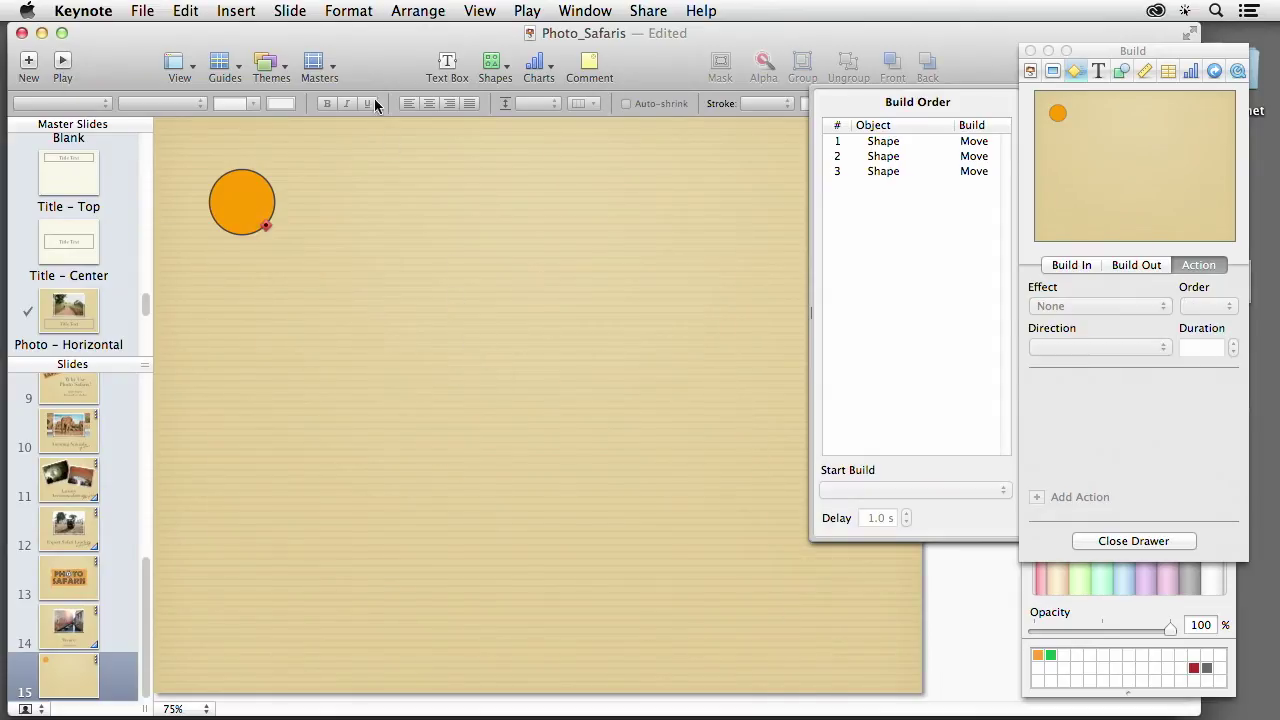
Add a text box to the slide and position it above the circle's first stop
left_click(241, 220)
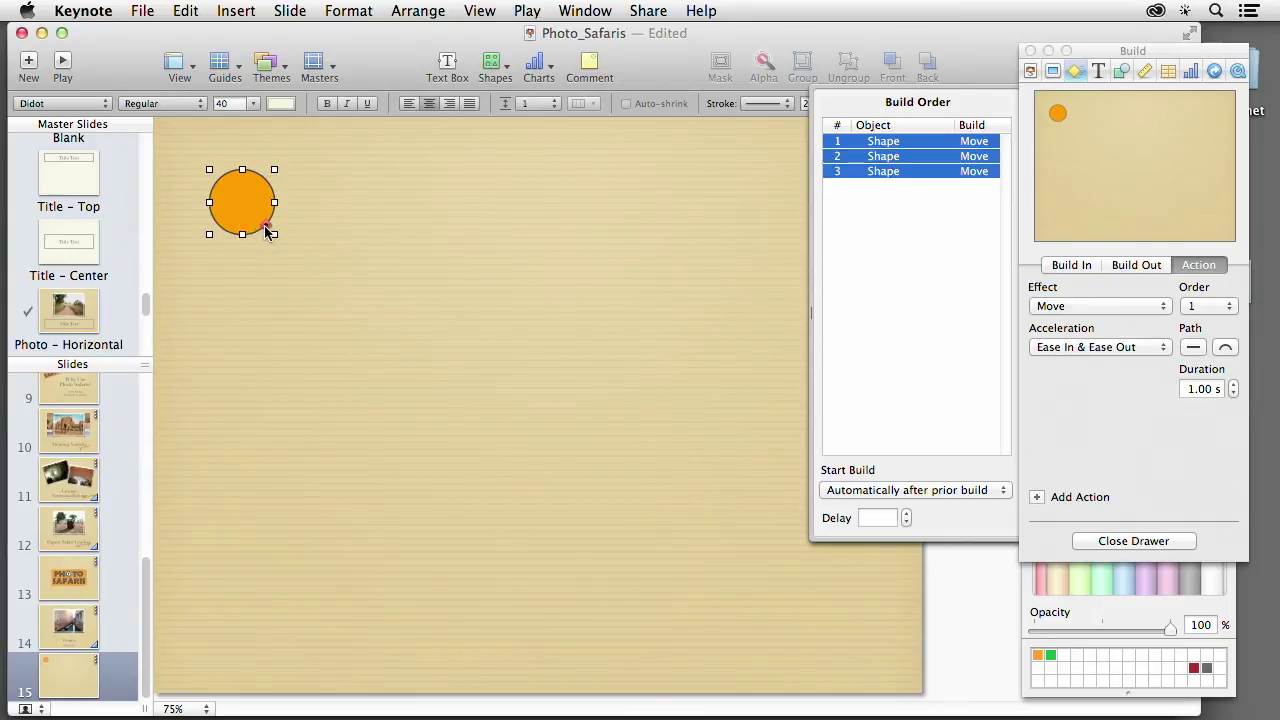
left_click(448, 68)
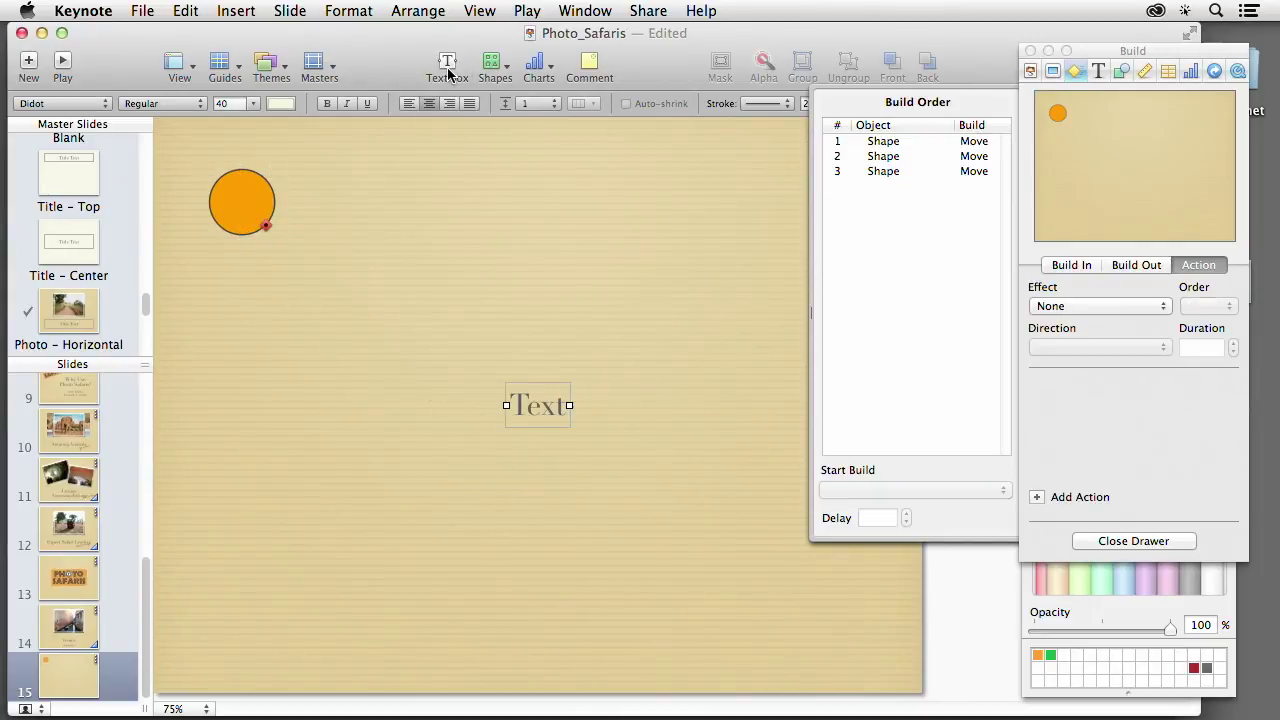
left_click_drag(539, 405, 498, 336)
left_click(265, 228)
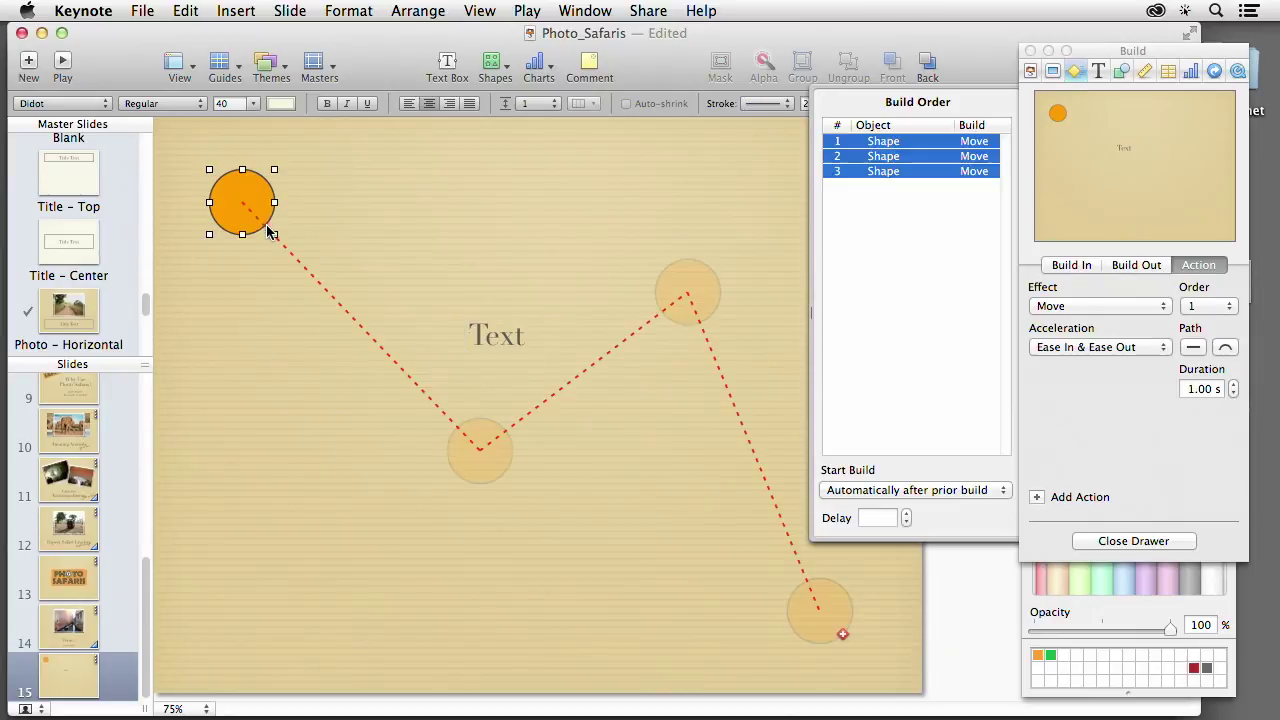
left_click_drag(514, 358, 491, 365)
Replace the new text box's placeholder text with "Step 1"
double_click(487, 360)
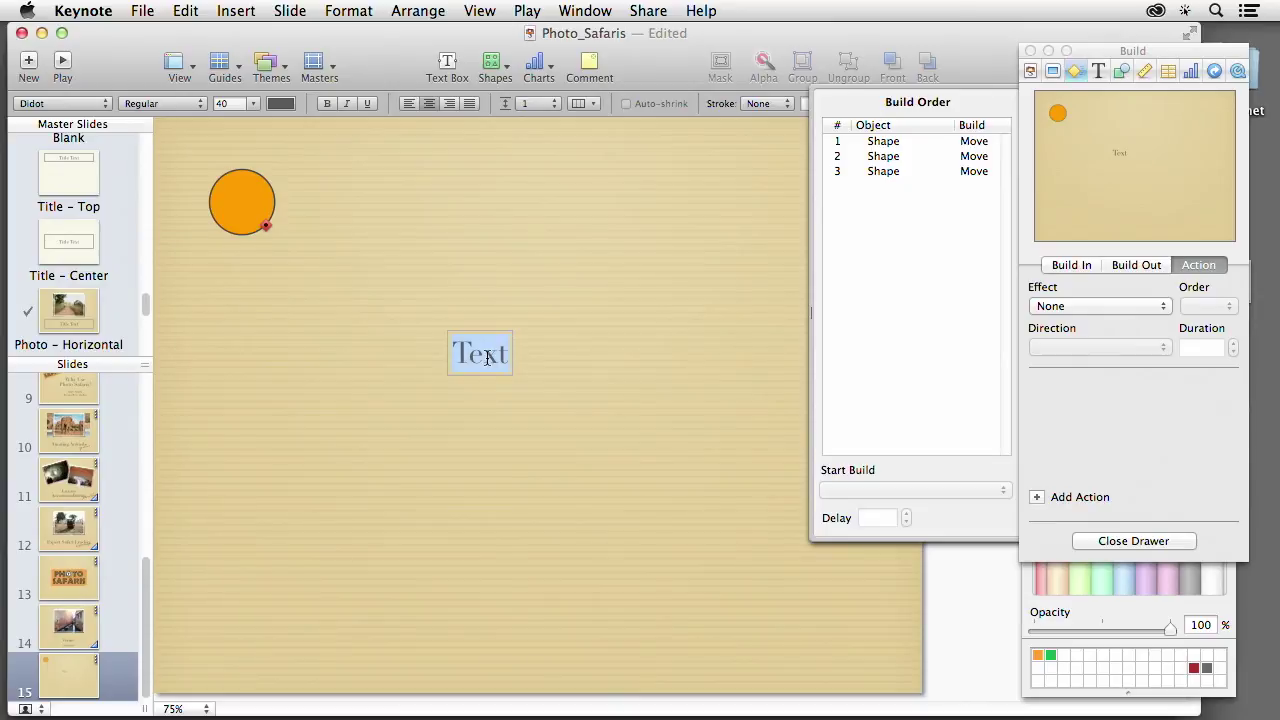
type("Step")
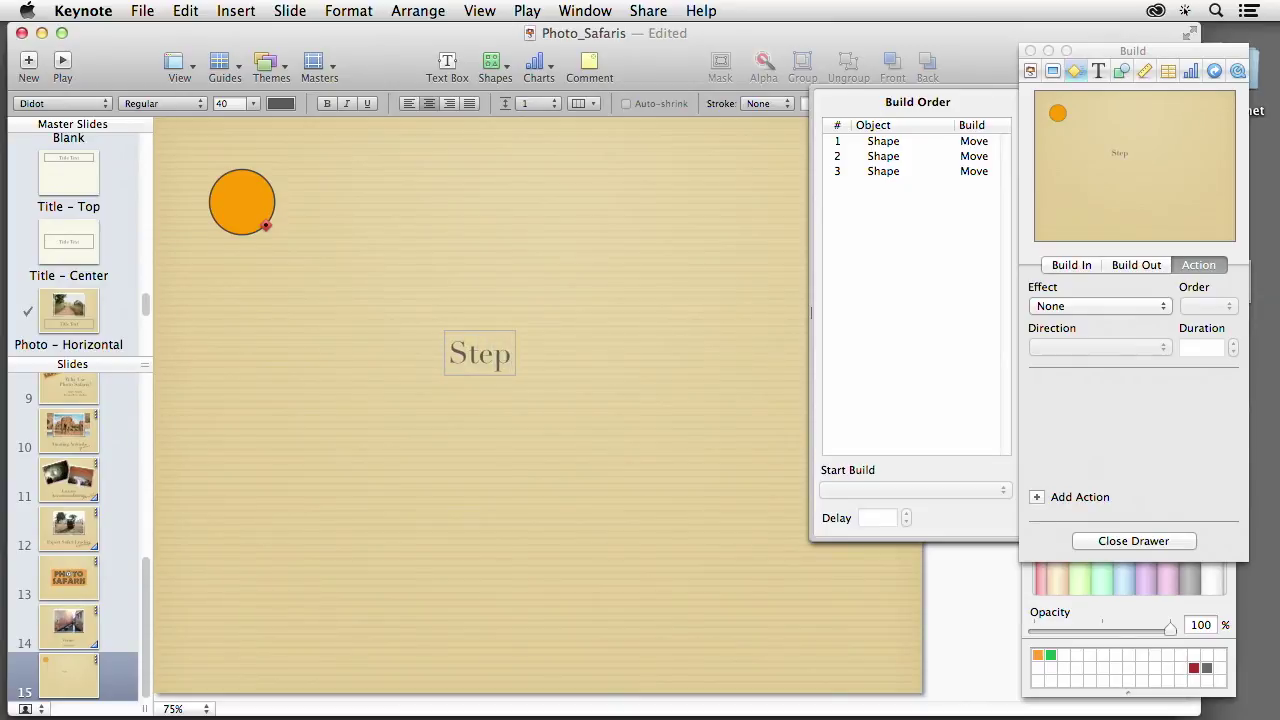
type(" 1")
left_click(564, 268)
Duplicate the Step 1 label and place the copy above and to the right of the circle's second stop
left_click(503, 352)
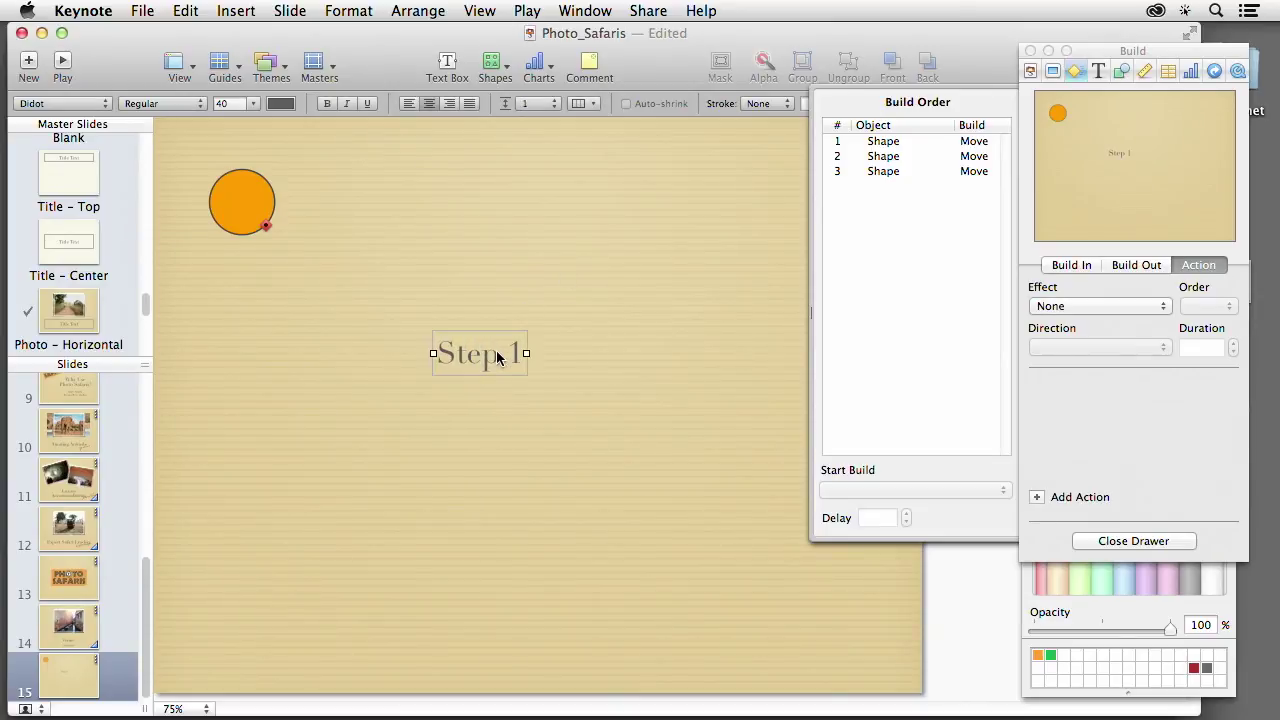
key("super+d")
left_click_drag(519, 385, 772, 232)
Close the build order drawer and change the copied label near the second stop to "Step 2"
left_click(1117, 541)
double_click(799, 227)
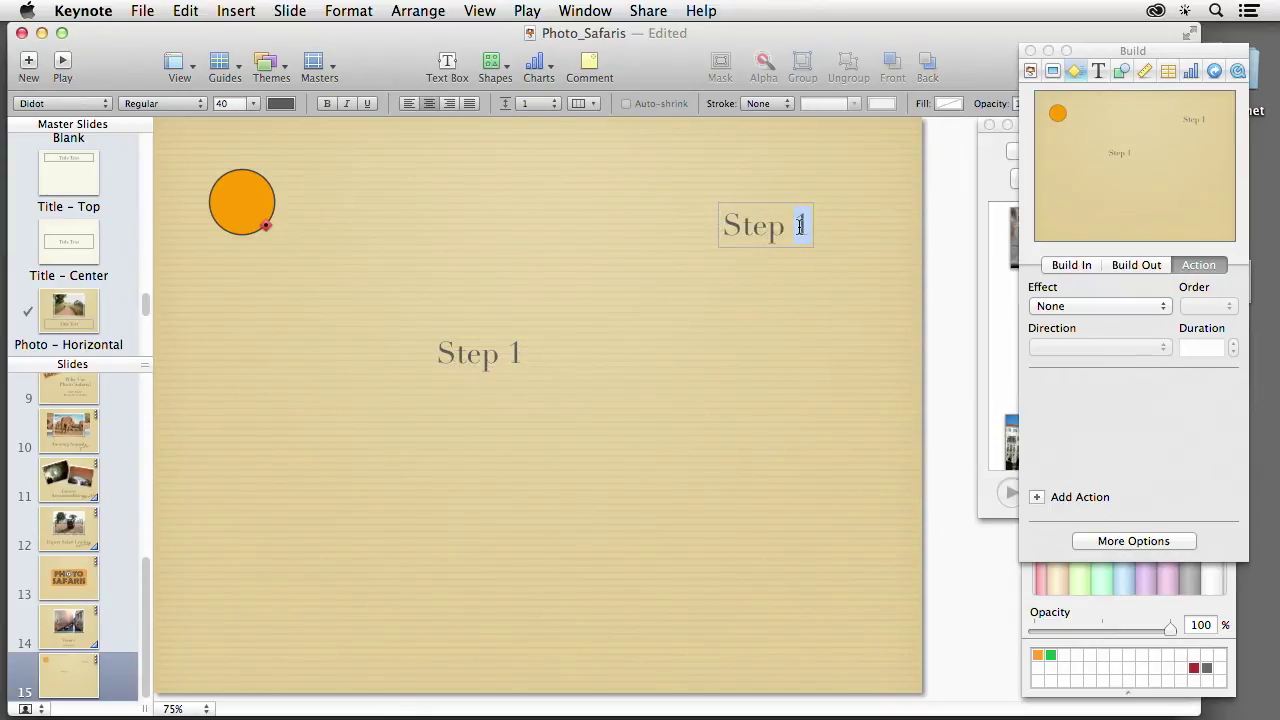
left_click(842, 254)
left_click(601, 312)
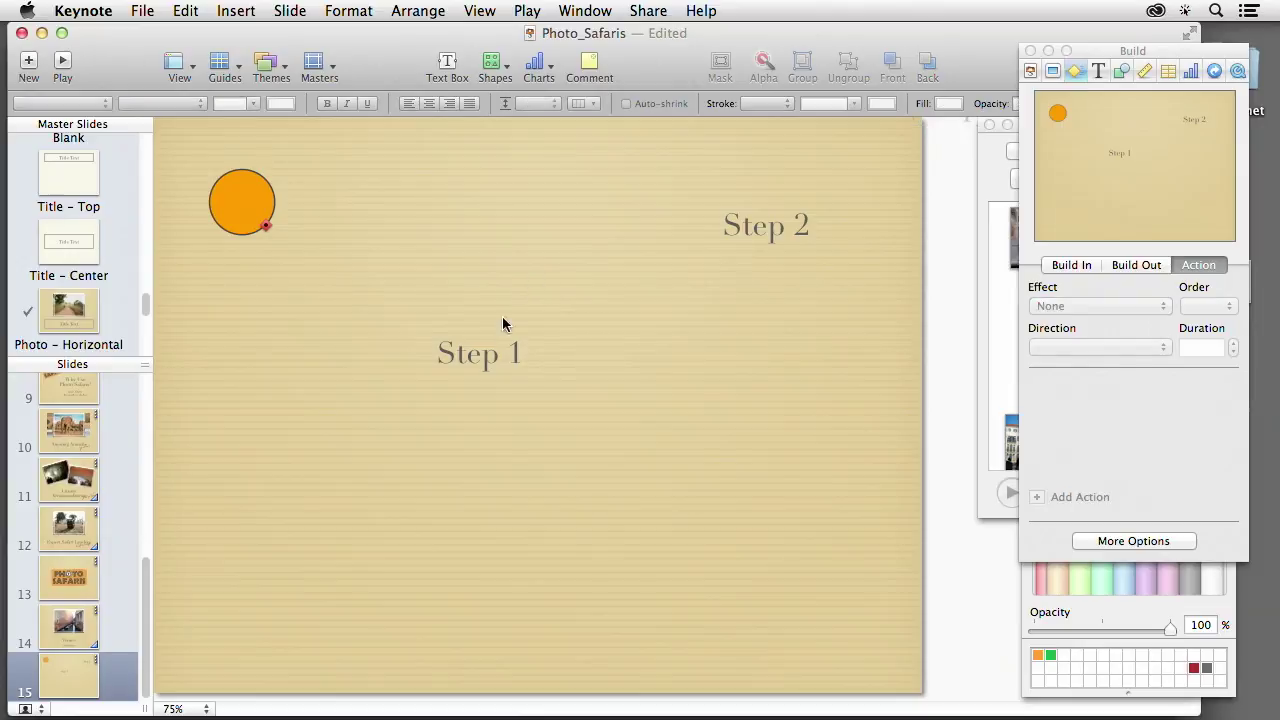
Duplicate the Step 1 label again and place the copy above the circle's final stop in the slide's lower right
left_click(500, 357)
key("super+d")
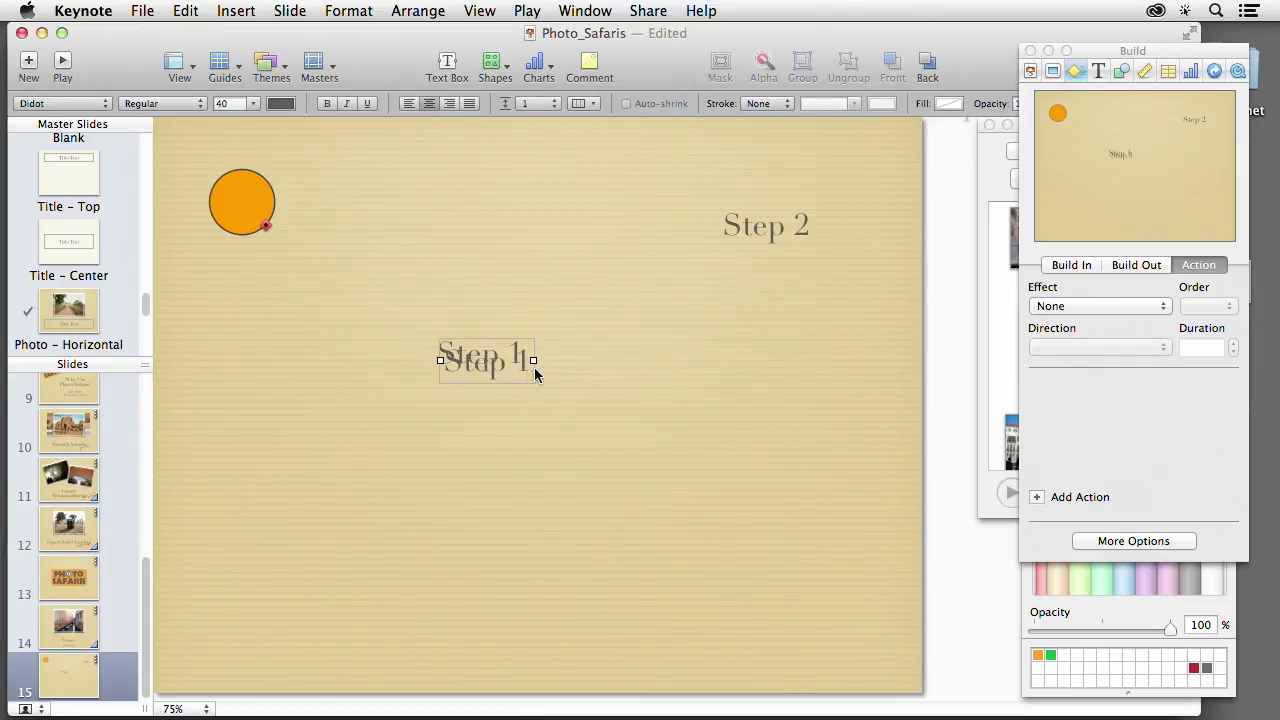
left_click_drag(535, 374, 848, 500)
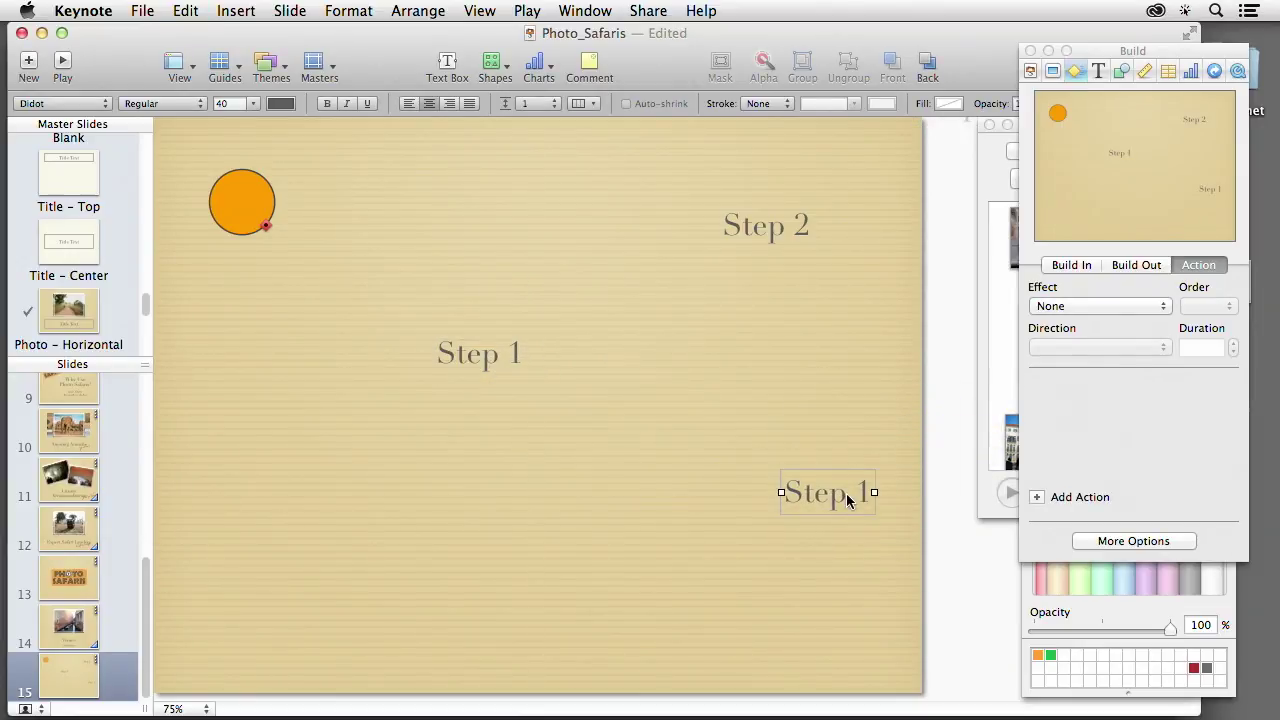
left_click(848, 500)
Change the copied label above the final stop to "Step 3" and nudge the Step 1 label slightly up and left
double_click(862, 492)
type("2")
key("BackSpace")
type("3")
left_click(693, 352)
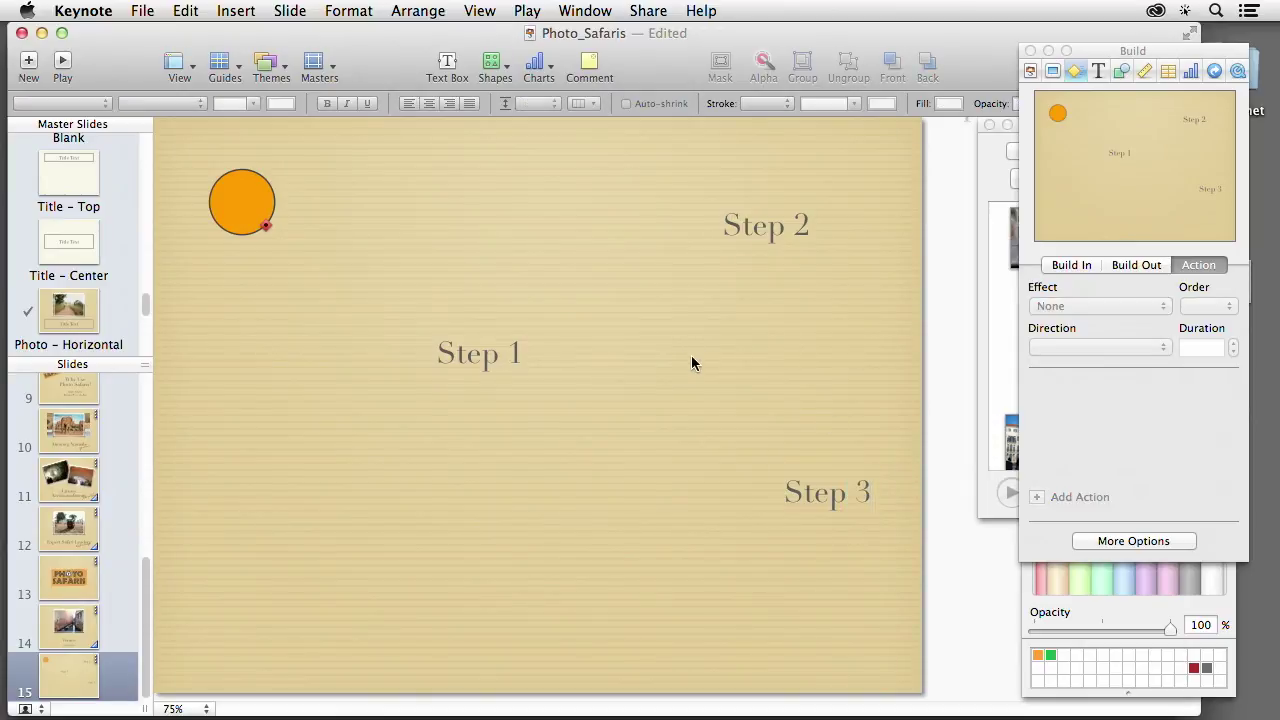
mouse_move(494, 357)
left_mouse_down()
mouse_move(549, 346)
mouse_move(486, 354)
left_mouse_up()
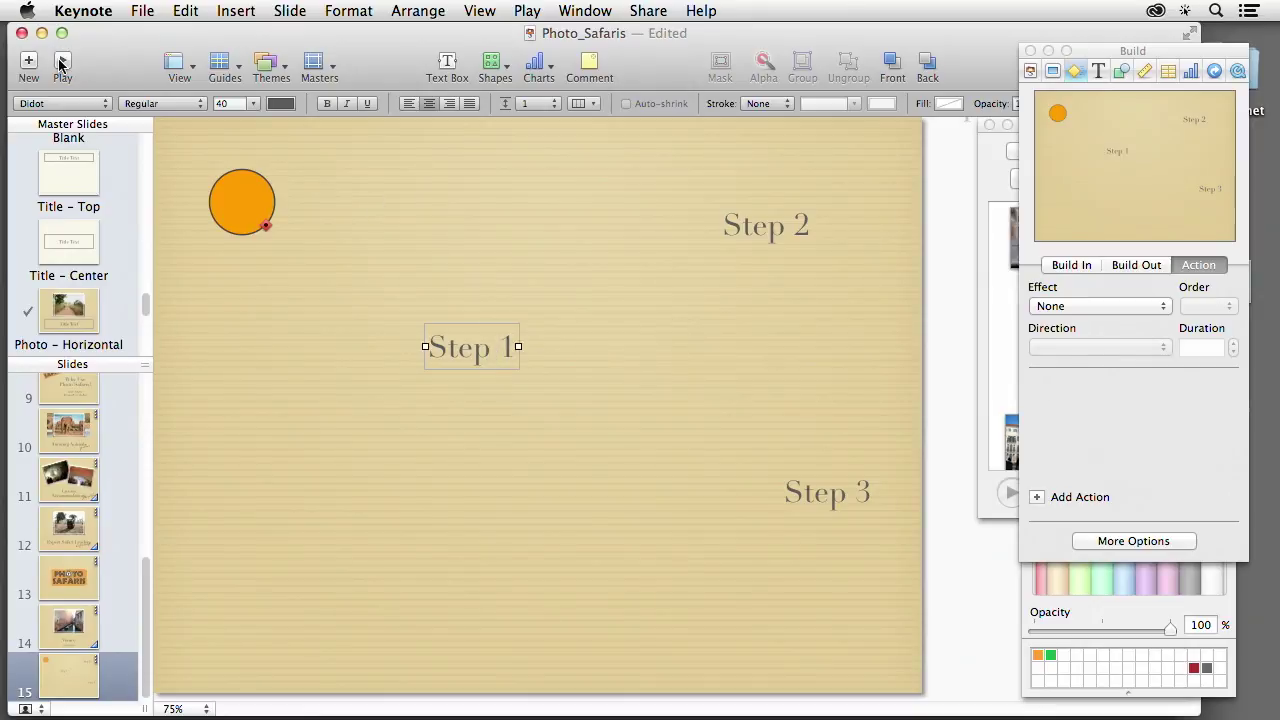